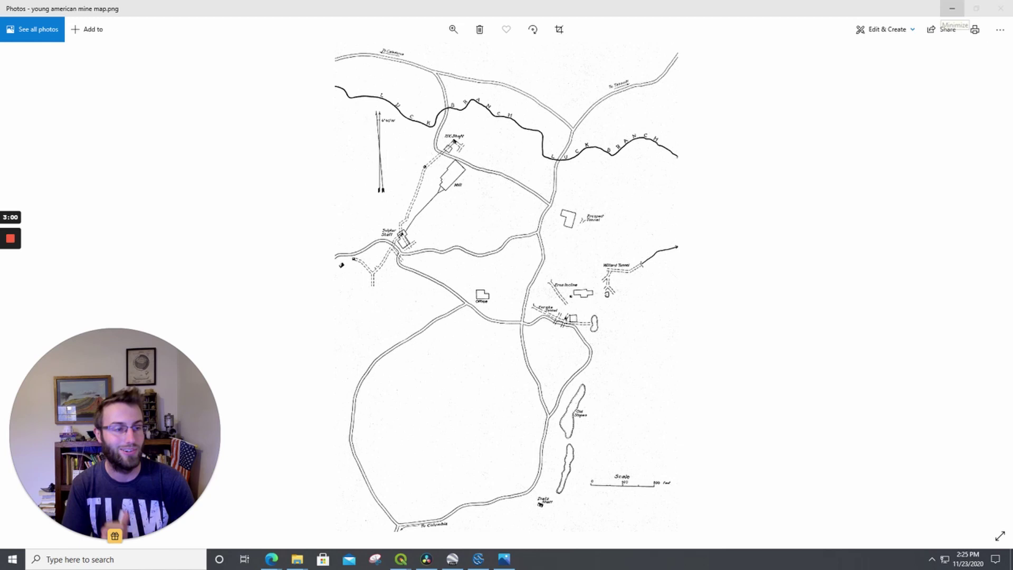
Switch to Google Earth Pro and view the mineral record of the Young American Mine marker west of the pond.
{"action": "left_click", "coordinate": [953, 9]}
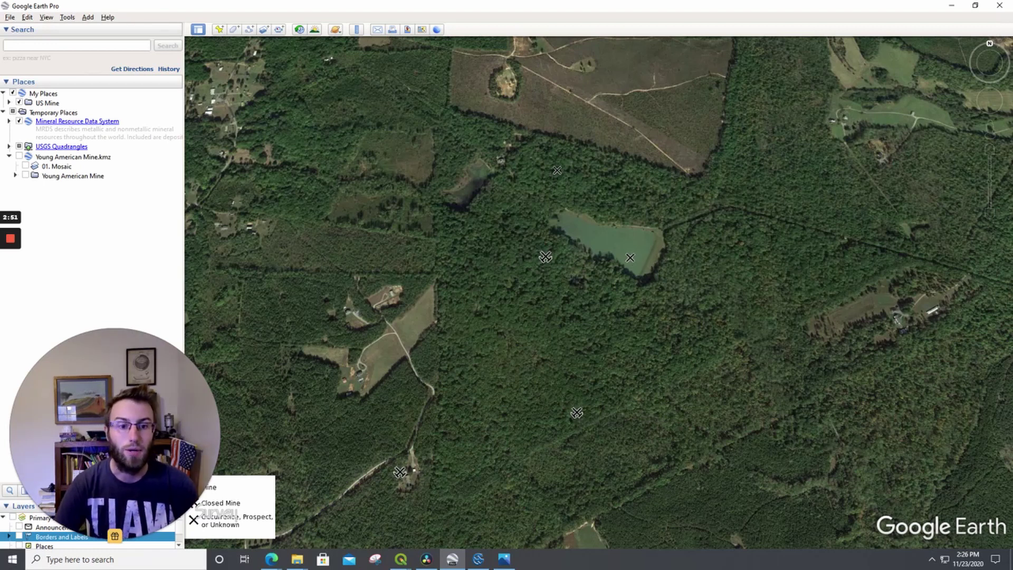
{"action": "left_click_drag", "start_coordinate": [545, 258], "coordinate": [558, 239]}
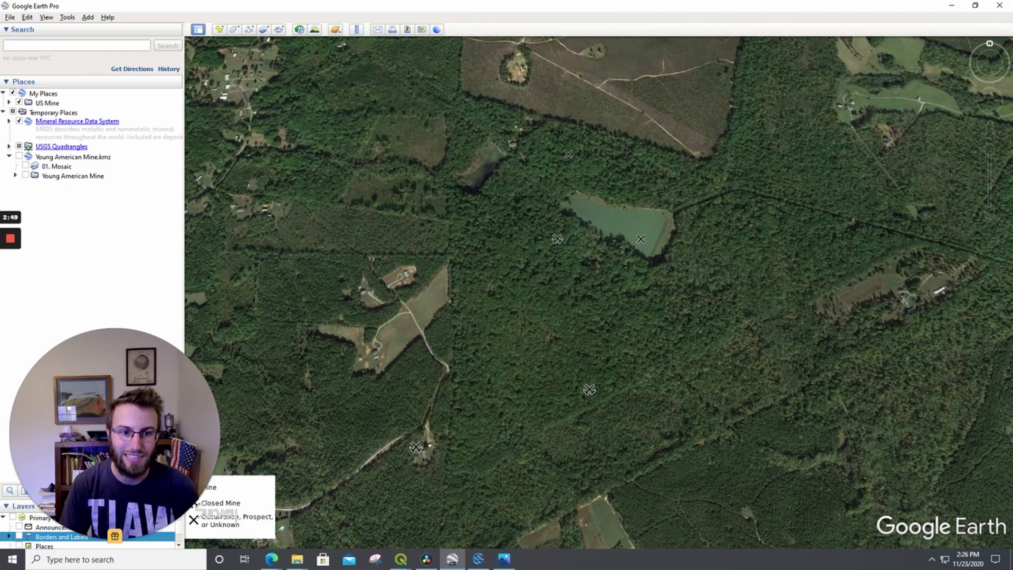
{"action": "left_click", "coordinate": [557, 239]}
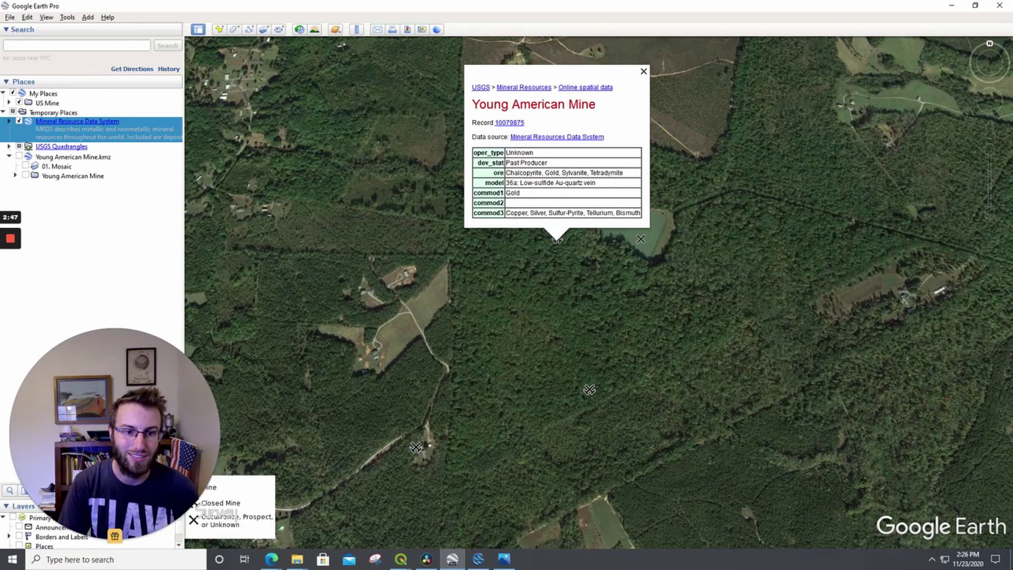
{"action": "left_click", "coordinate": [643, 72]}
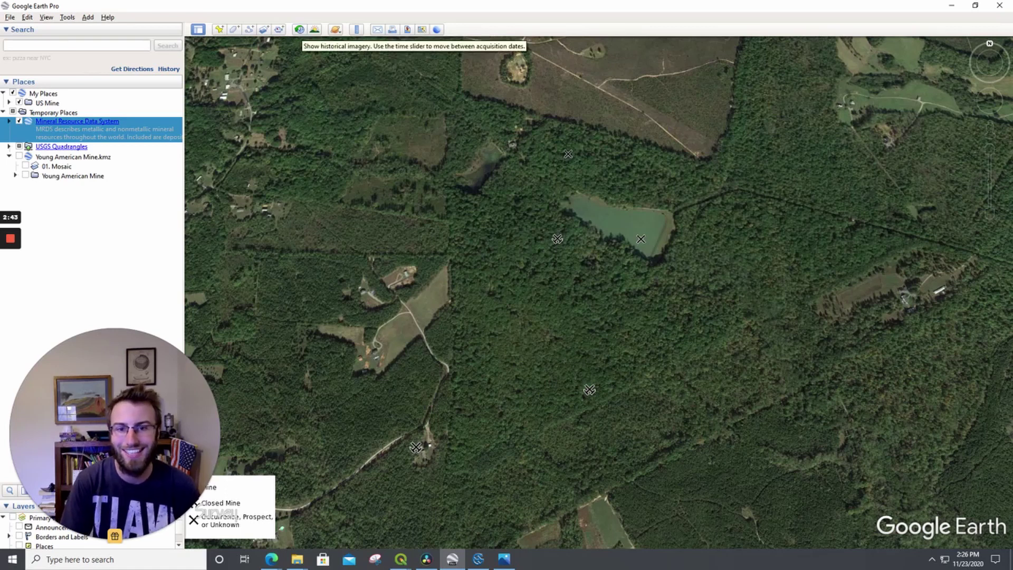
Turn on historical imagery and set the imagery date to 4/2013.
{"action": "left_click", "coordinate": [299, 30]}
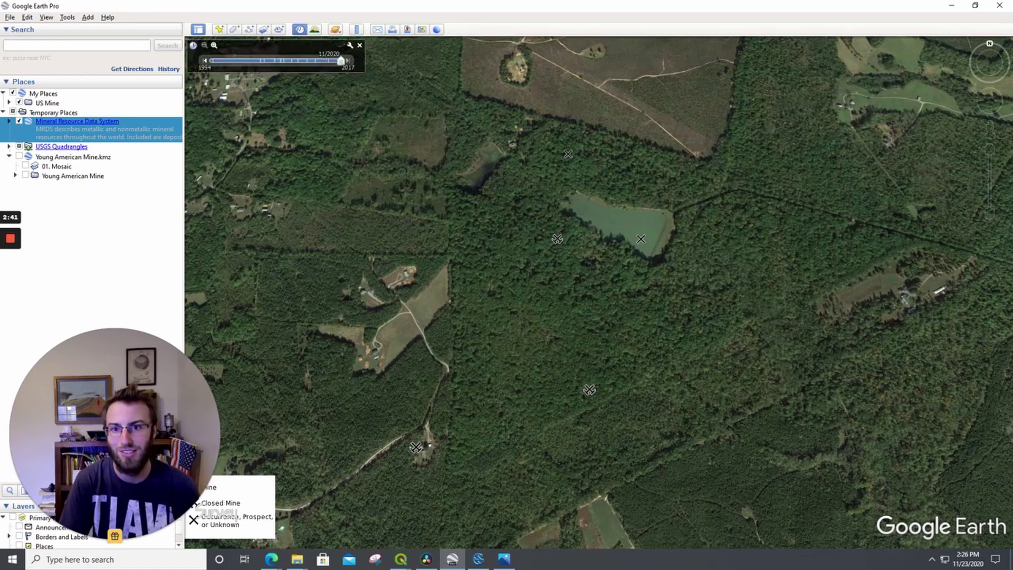
{"action": "left_click_drag", "start_coordinate": [341, 61], "coordinate": [316, 60]}
{"action": "left_click", "coordinate": [205, 60]}
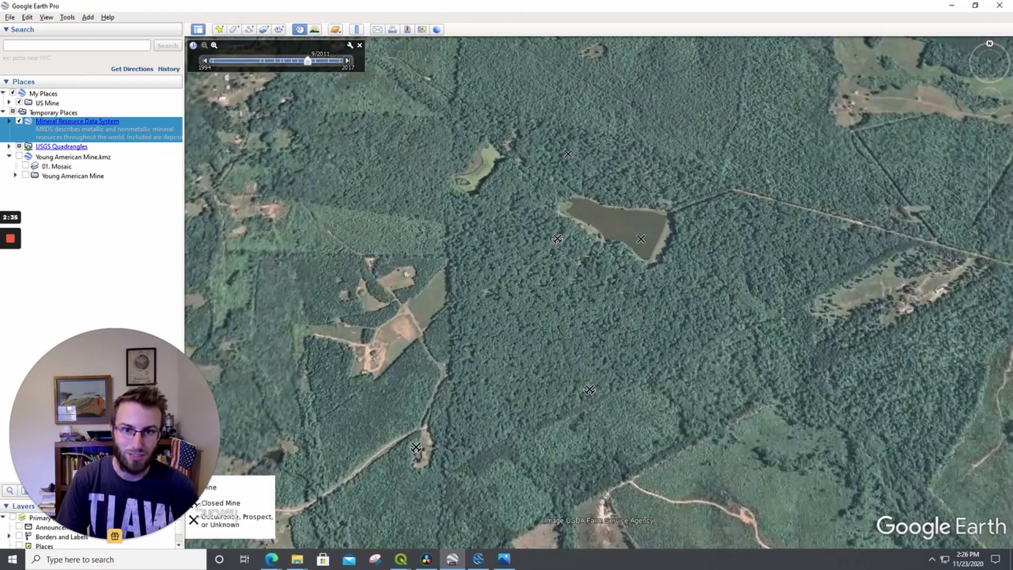
{"action": "left_click", "coordinate": [346, 61]}
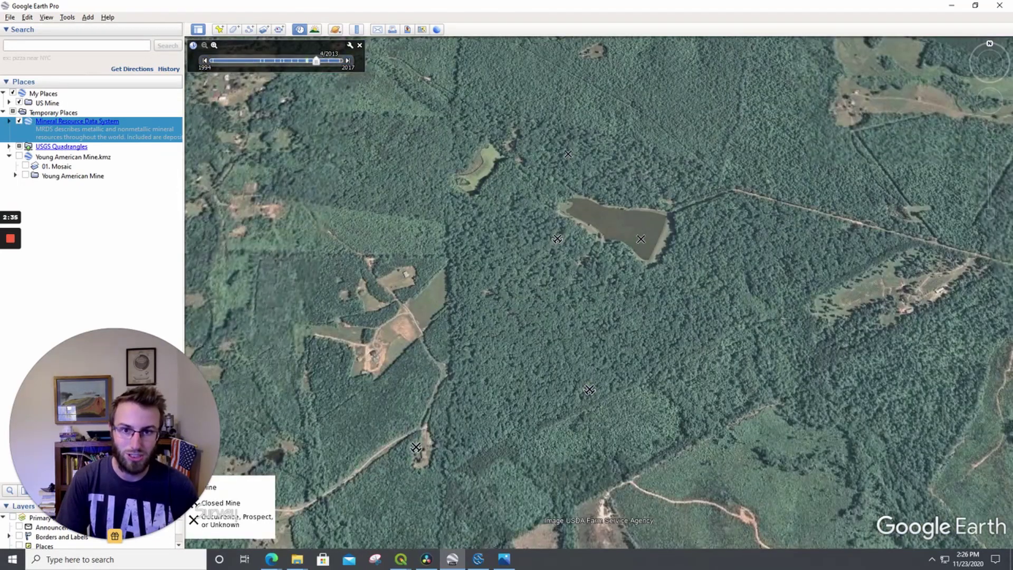
Examine the leaf-off woodland around the pond and the nearby mine markers in the 2013 imagery for traces of mining.
{"action": "scroll", "coordinate": [638, 312], "scroll_direction": "up", "scroll_amount": 5}
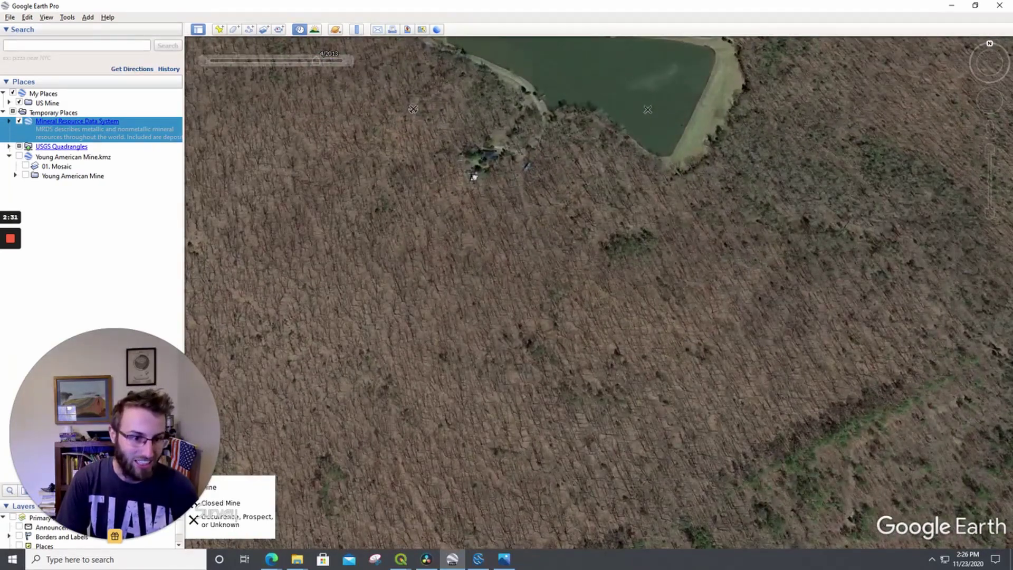
{"action": "left_click_drag", "start_coordinate": [473, 177], "coordinate": [597, 437]}
{"action": "mouse_move", "coordinate": [515, 336]}
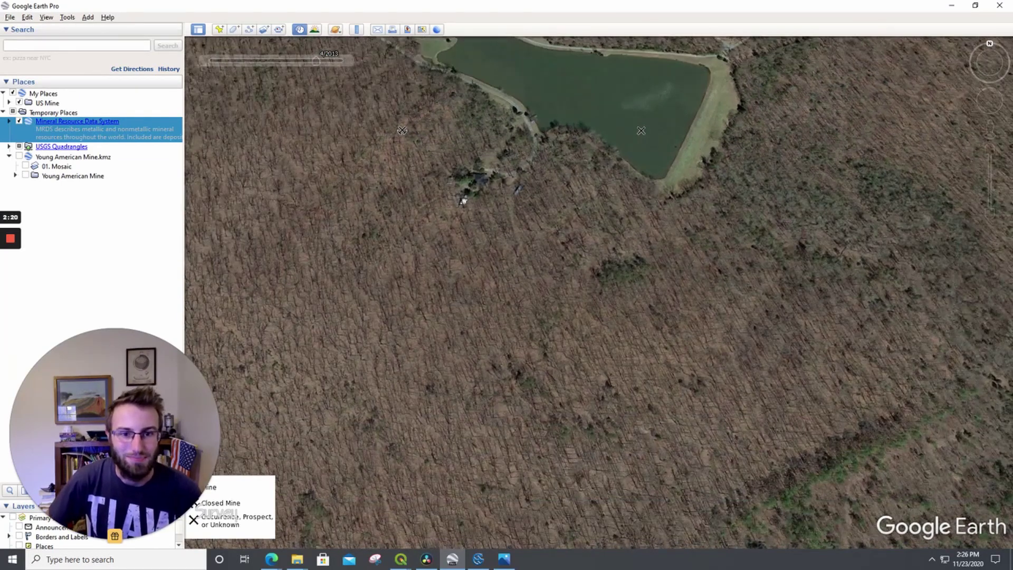
{"action": "scroll", "coordinate": [512, 329], "scroll_direction": "down", "scroll_amount": 3}
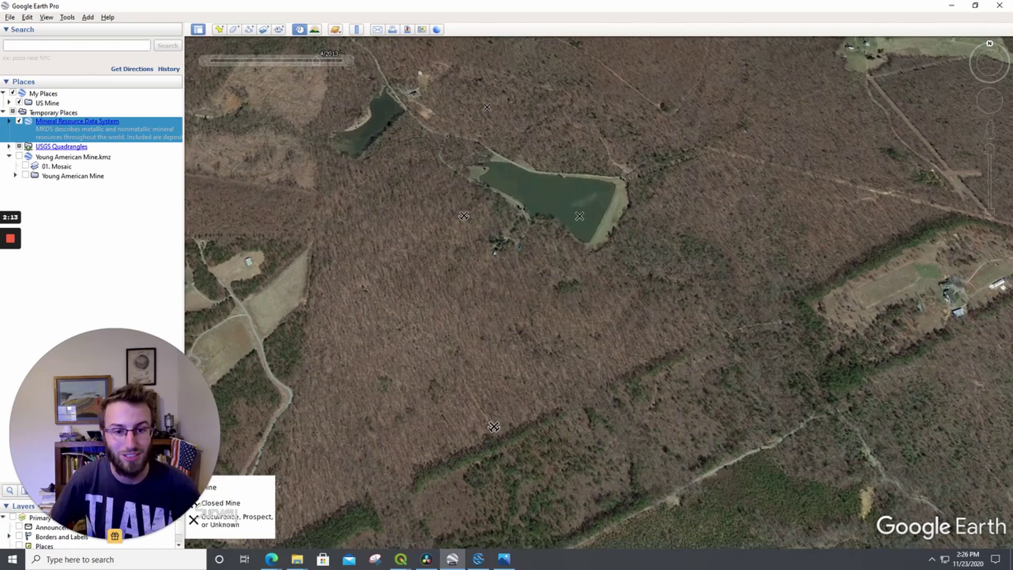
{"action": "scroll", "coordinate": [531, 292], "scroll_direction": "up", "scroll_amount": 2}
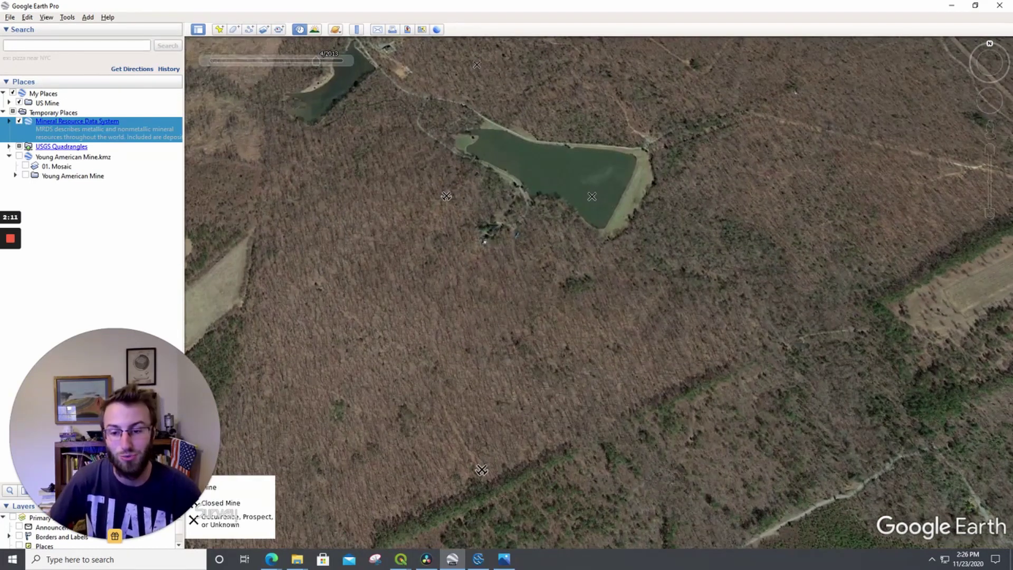
{"action": "scroll", "coordinate": [548, 225], "scroll_direction": "up", "scroll_amount": 2}
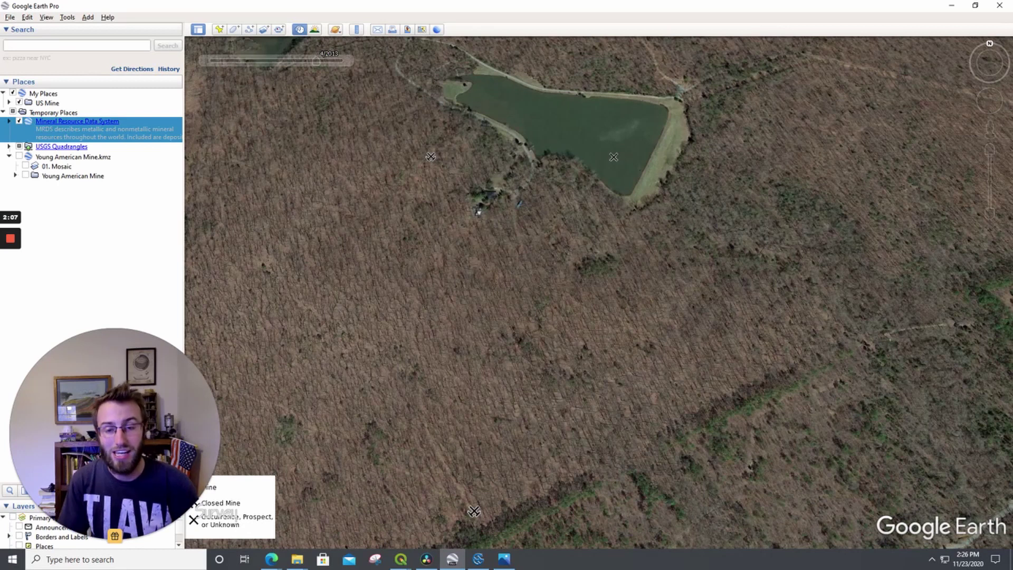
{"action": "scroll", "coordinate": [540, 370], "scroll_direction": "down", "scroll_amount": 2}
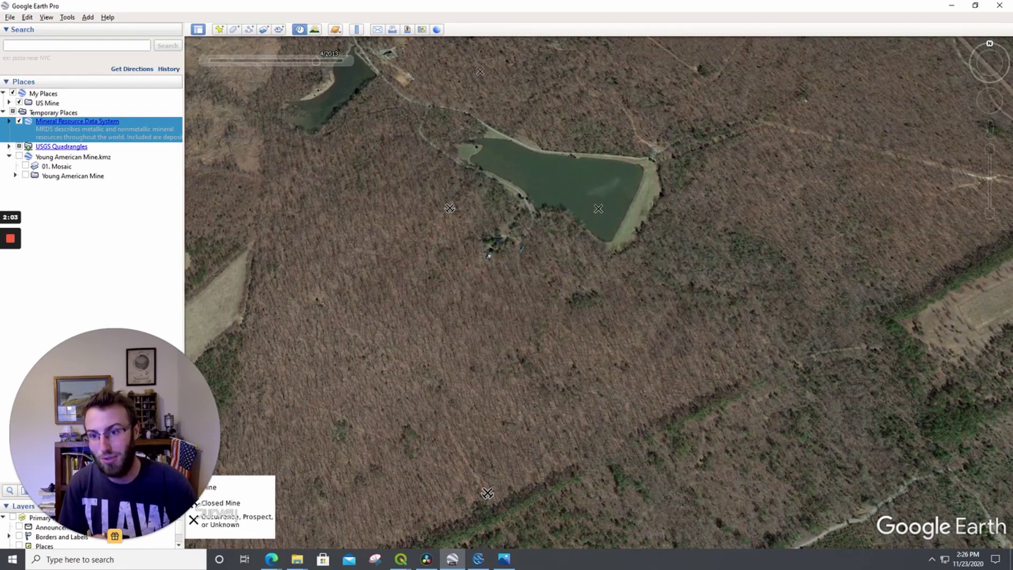
Display the 01. Mosaic terrain overlay from Young American Mine.kmz and bring the mine area around the pond into view.
{"action": "left_click", "coordinate": [25, 166]}
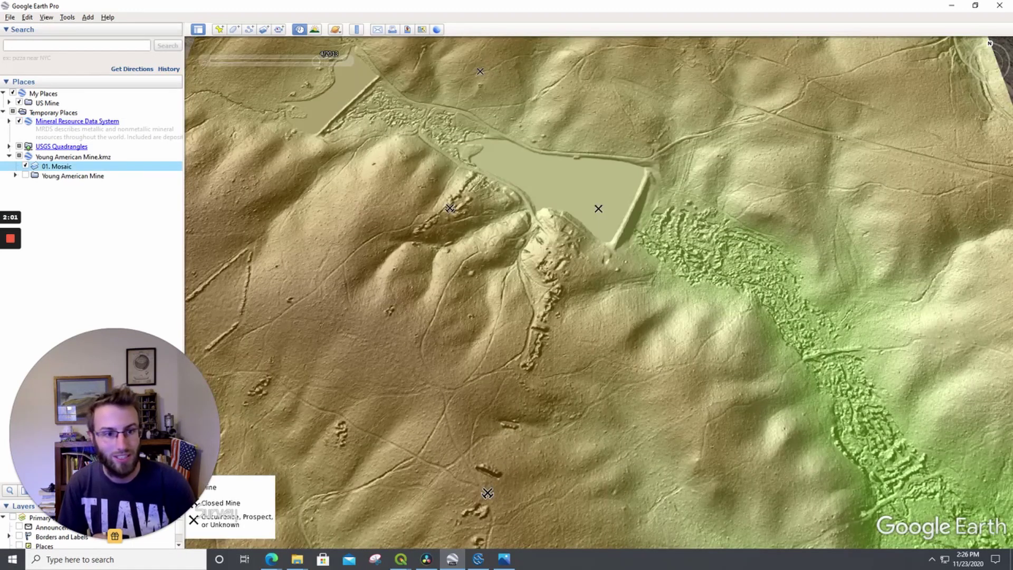
{"action": "double_click", "coordinate": [57, 166]}
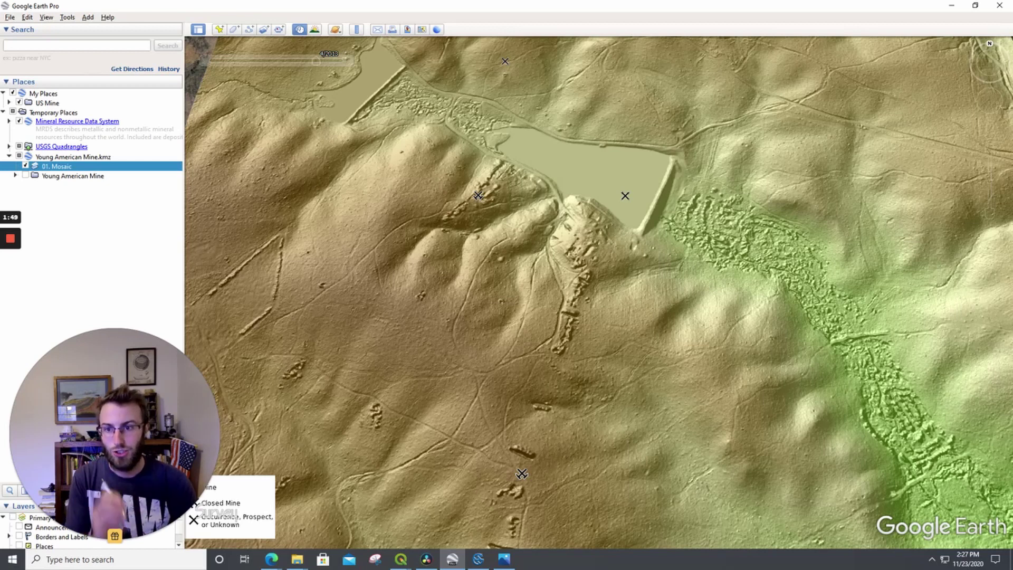
{"action": "mouse_move", "coordinate": [425, 348]}
{"action": "left_mouse_down"}
{"action": "mouse_move", "coordinate": [437, 385]}
{"action": "mouse_move", "coordinate": [434, 357]}
{"action": "left_mouse_up"}
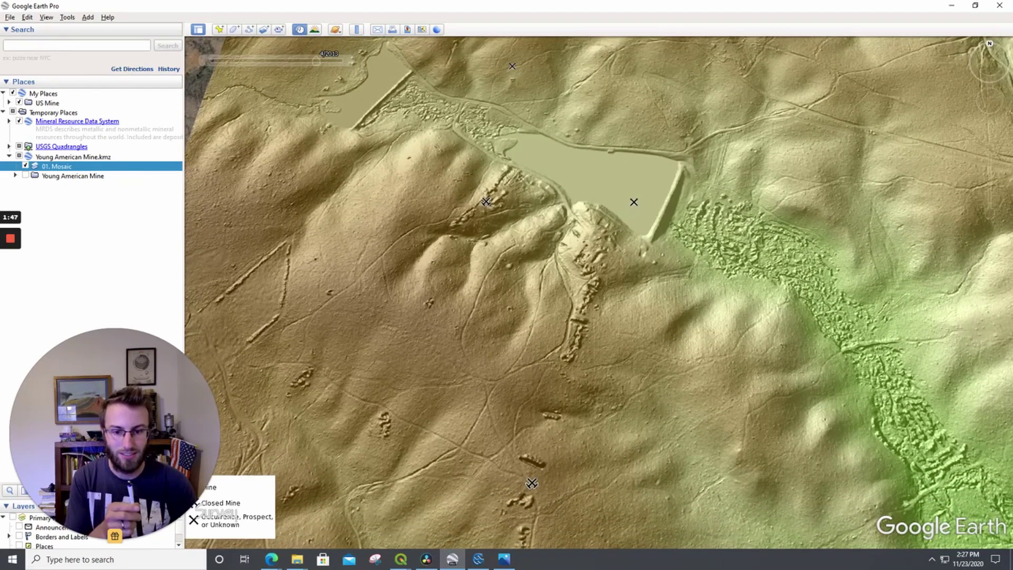
Show the young american mine map image beside Google Earth and display the Young American Mine placemarks on the terrain overlay.
{"action": "left_click", "coordinate": [504, 559]}
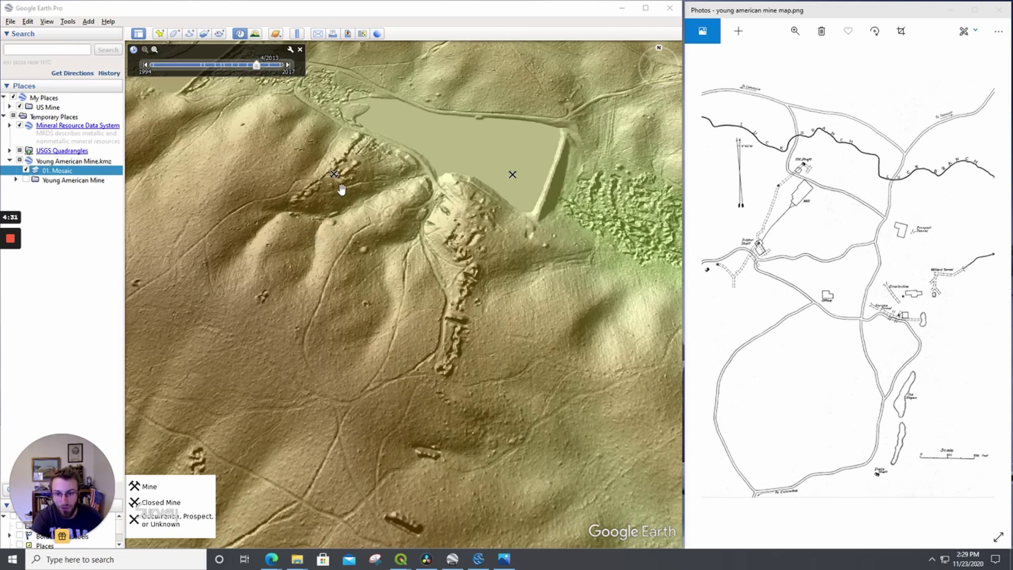
{"action": "mouse_move", "coordinate": [659, 67]}
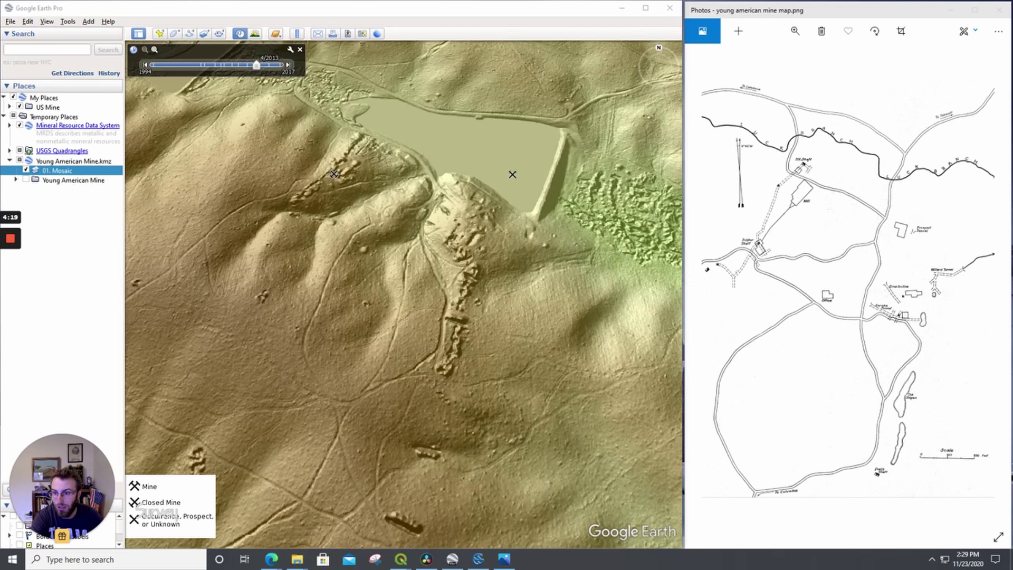
{"action": "left_click", "coordinate": [26, 180]}
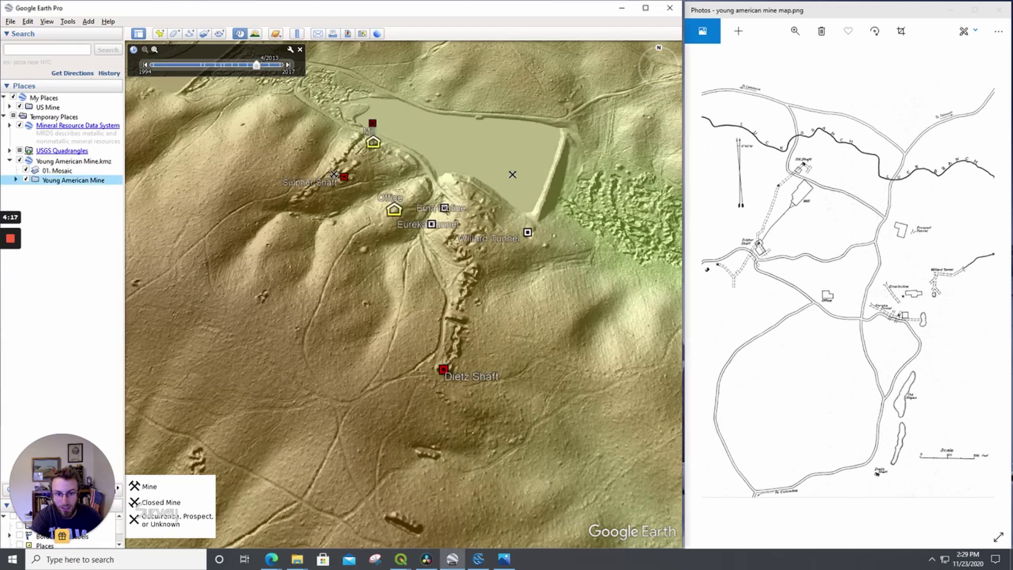
{"action": "scroll", "coordinate": [499, 257], "scroll_direction": "up", "scroll_amount": 3}
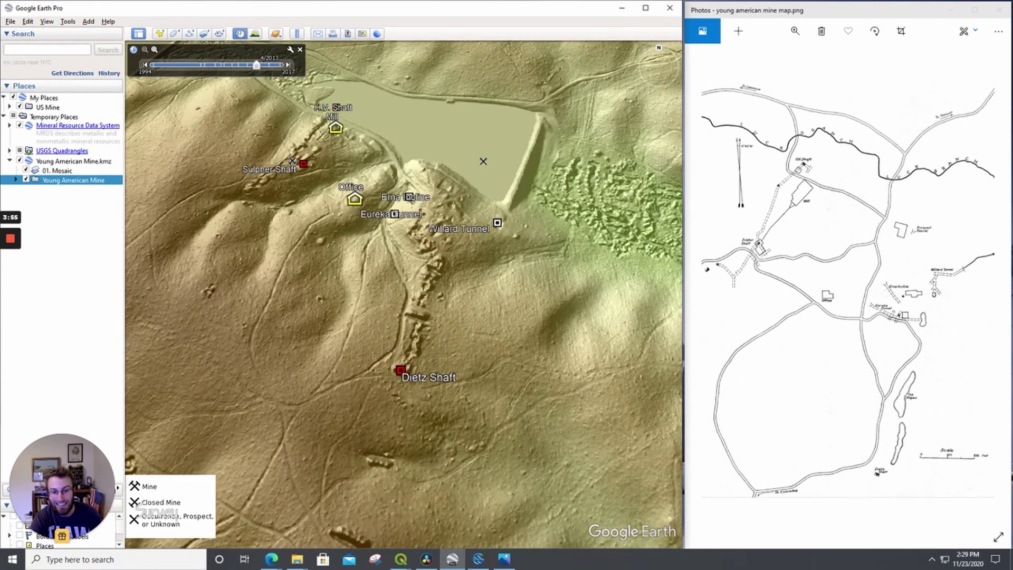
{"action": "left_click_drag", "start_coordinate": [401, 370], "coordinate": [412, 355]}
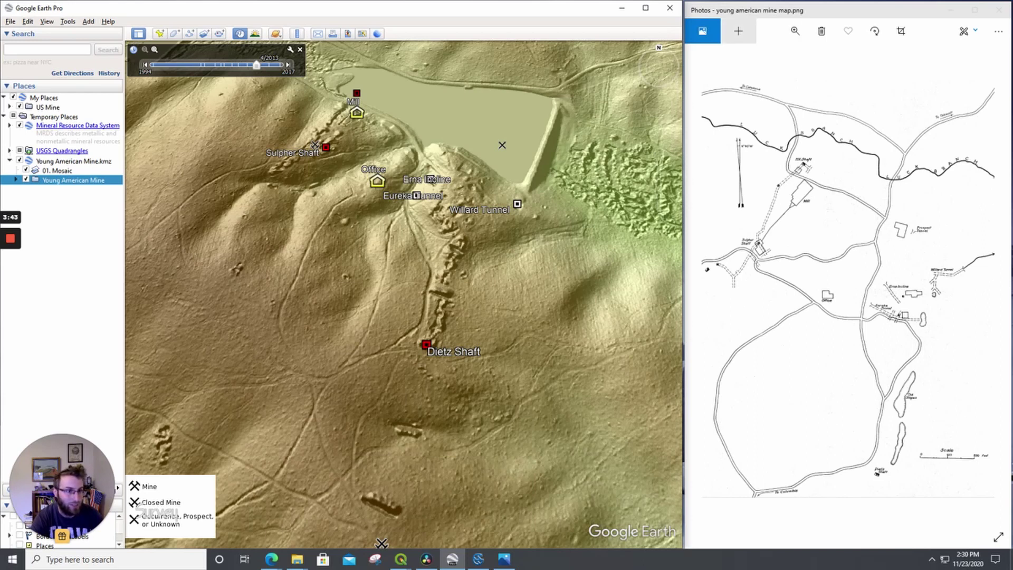
Enlarge the scanned map around the Eureka Tunnel, Old Stopes and Dietz Shaft, and compare it with the same workings on the terrain overlay.
{"action": "left_click", "coordinate": [796, 32]}
{"action": "left_click", "coordinate": [795, 31]}
{"action": "left_click_drag", "start_coordinate": [745, 59], "coordinate": [753, 58]}
{"action": "left_click_drag", "start_coordinate": [855, 327], "coordinate": [812, 176]}
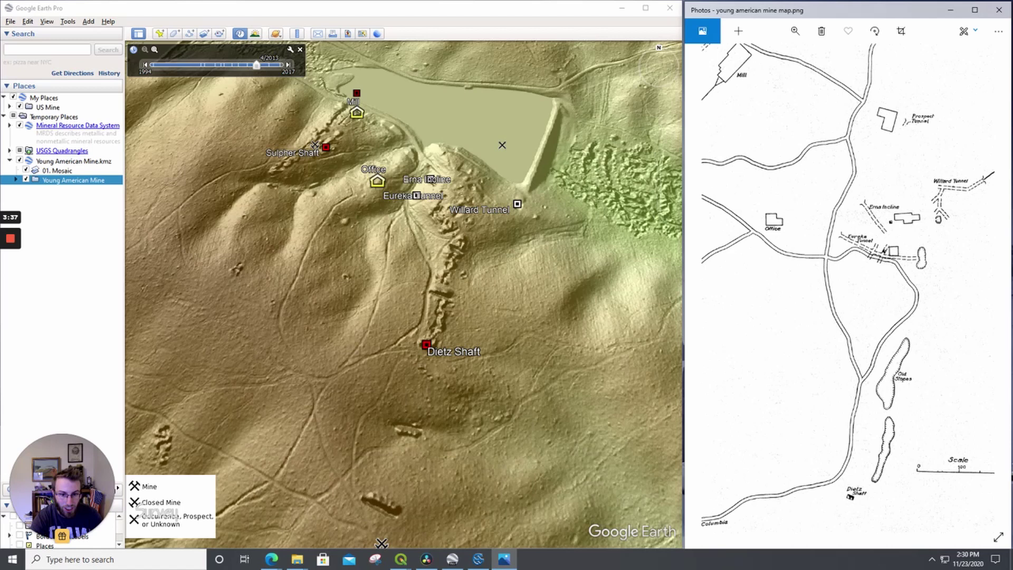
{"action": "left_click_drag", "start_coordinate": [404, 264], "coordinate": [422, 340]}
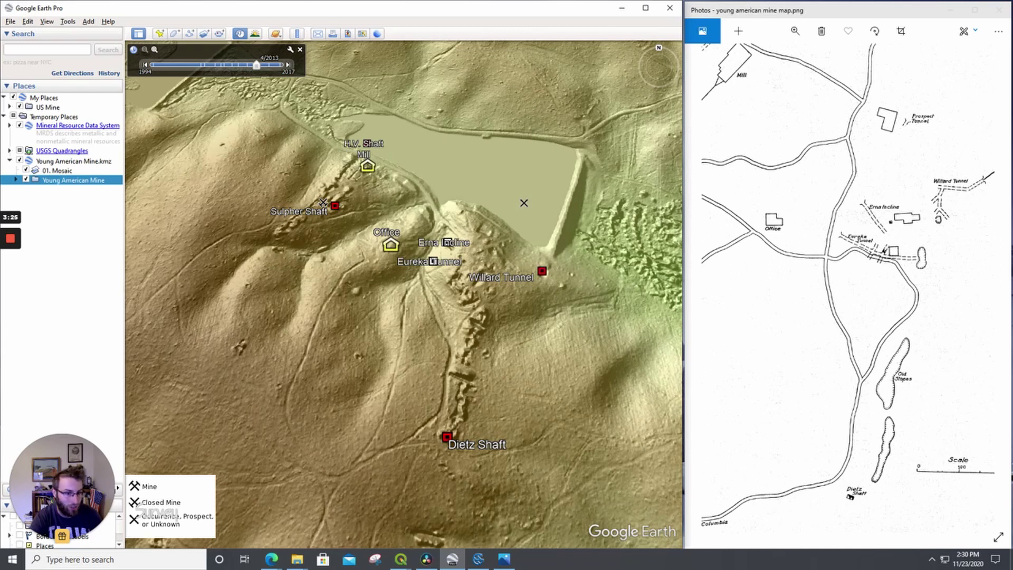
{"action": "scroll", "coordinate": [434, 267], "scroll_direction": "up", "scroll_amount": 4}
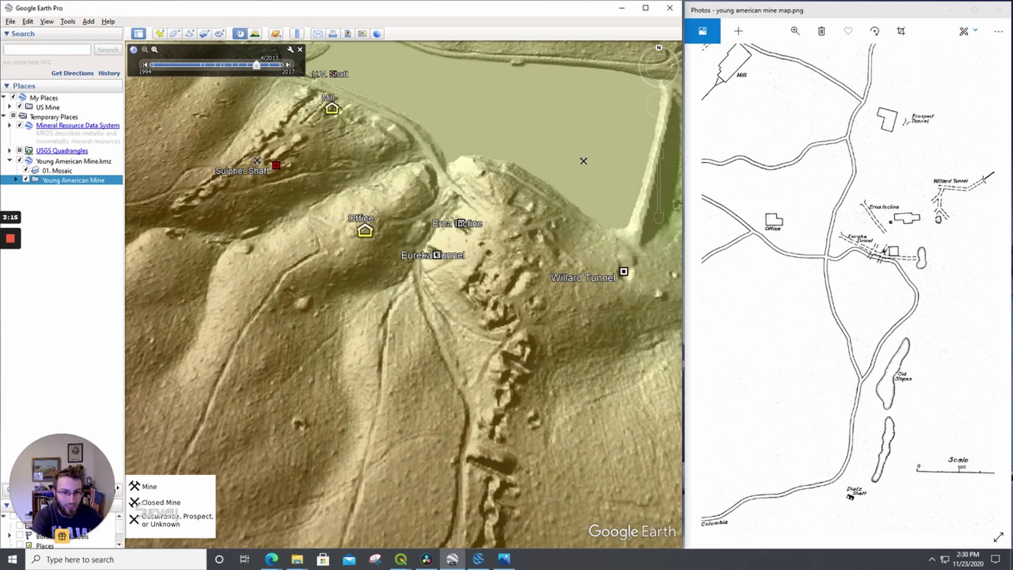
{"action": "left_click_drag", "start_coordinate": [365, 230], "coordinate": [429, 287]}
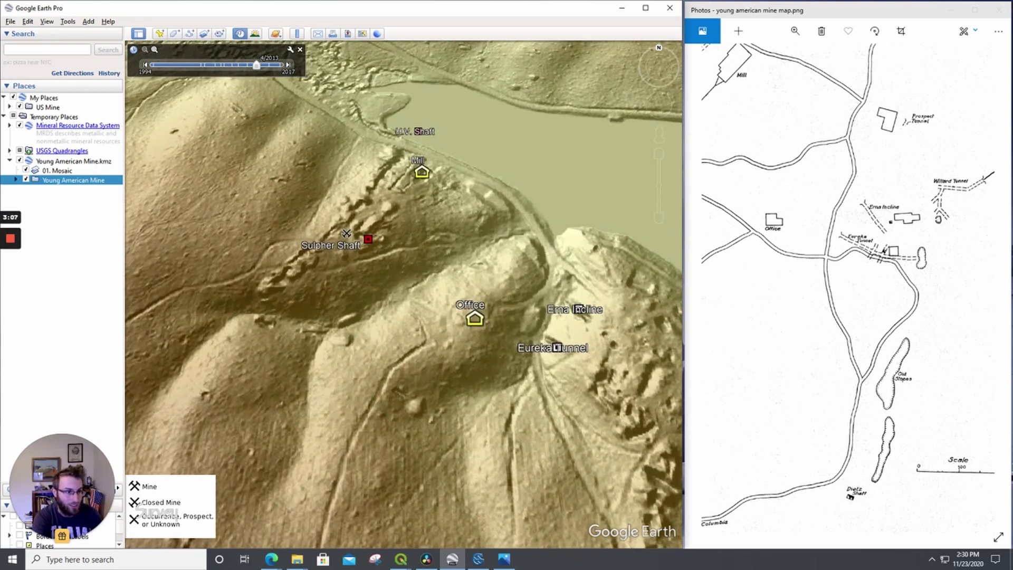
Compare the Office, Mill and Sulphur Shaft area on the scanned map with the matching placemarks and trenches on the terrain overlay.
{"action": "left_click_drag", "start_coordinate": [848, 253], "coordinate": [837, 328]}
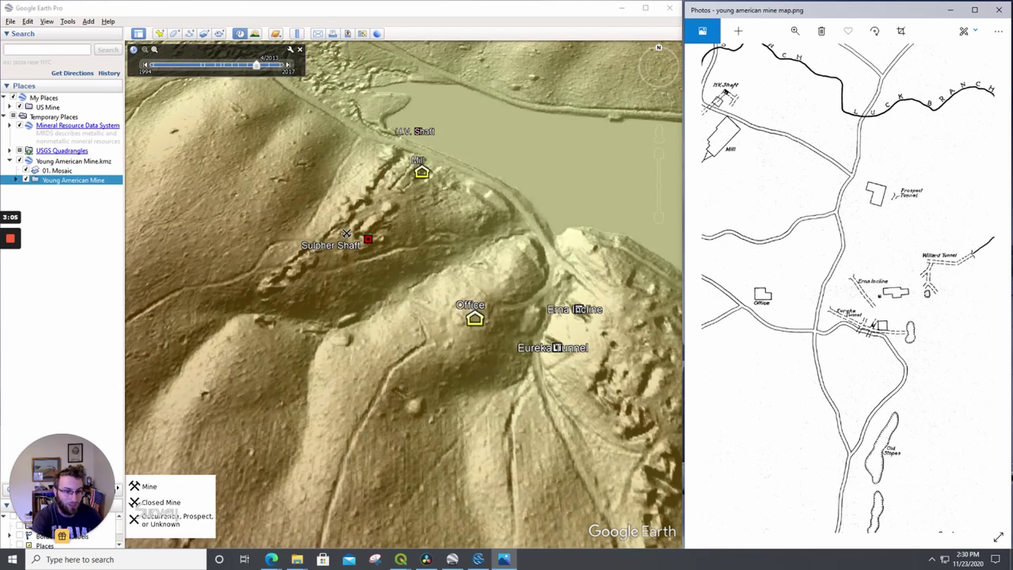
{"action": "left_click_drag", "start_coordinate": [475, 316], "coordinate": [338, 298]}
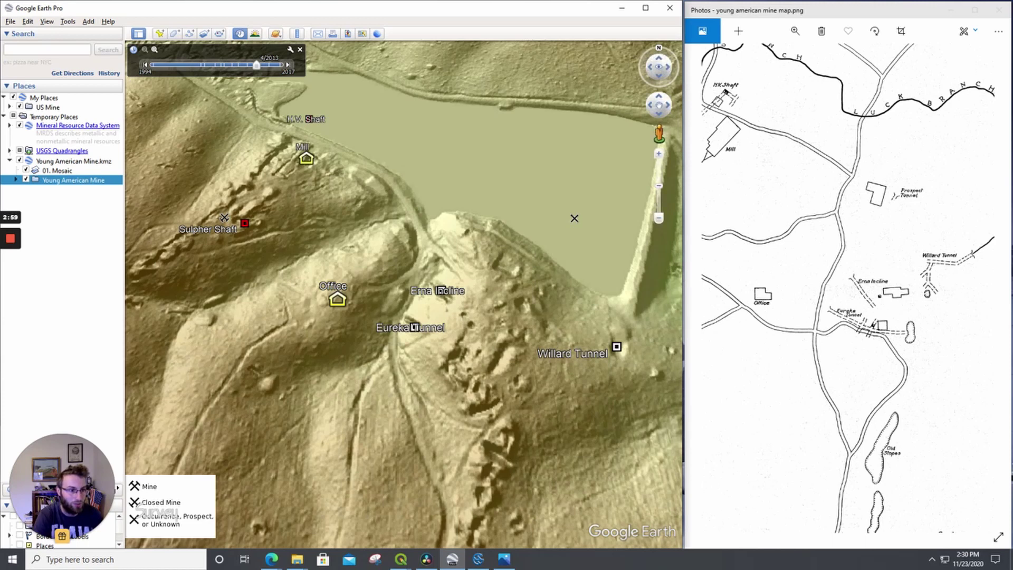
{"action": "left_click_drag", "start_coordinate": [574, 218], "coordinate": [680, 230]}
{"action": "left_click_drag", "start_coordinate": [402, 295], "coordinate": [499, 352]}
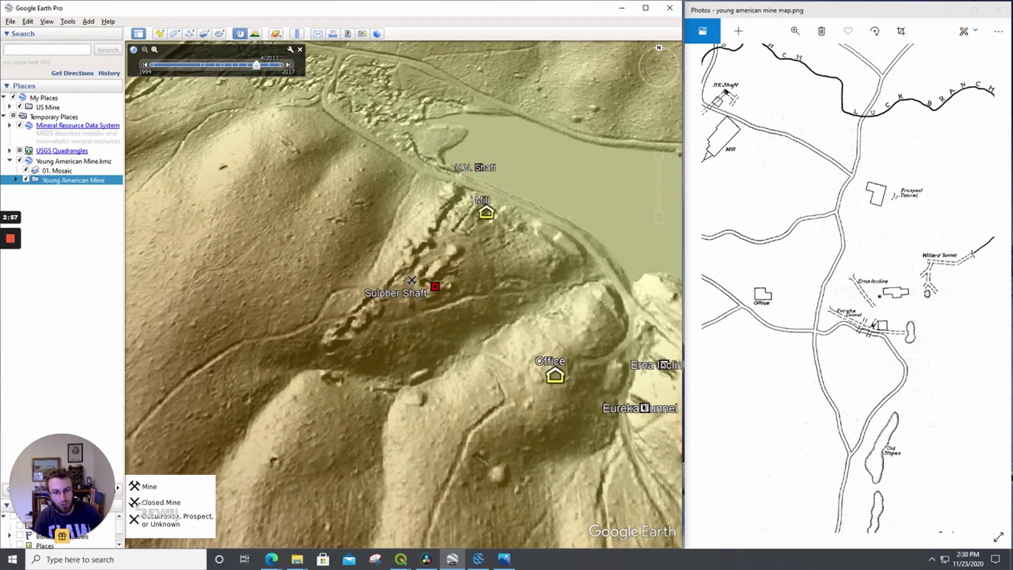
{"action": "left_click_drag", "start_coordinate": [781, 248], "coordinate": [915, 305]}
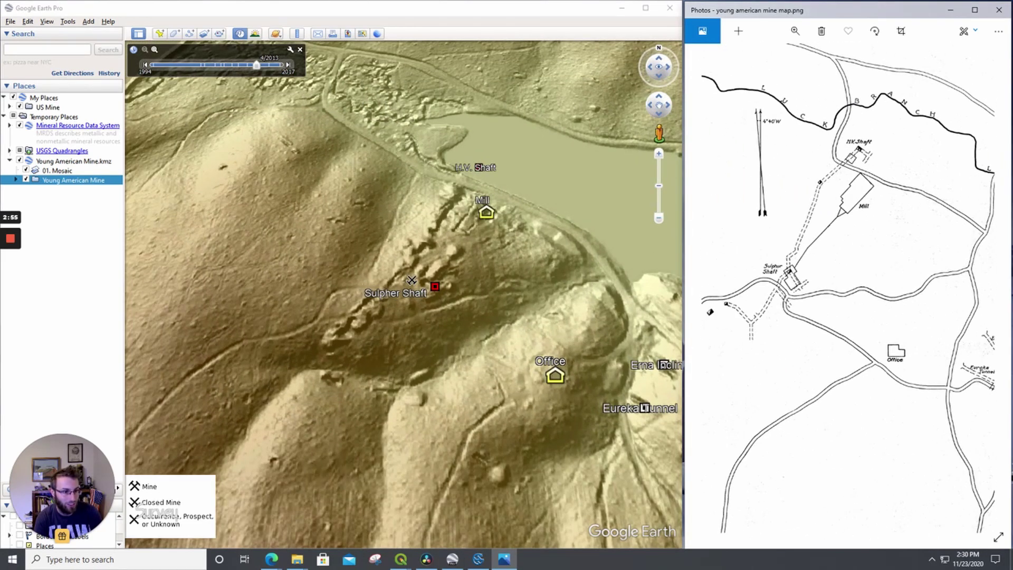
Examine the wider terrain overlay south of the Dietz Shaft for further trenches, pits and old roads.
{"action": "scroll", "coordinate": [430, 290], "scroll_direction": "down", "scroll_amount": 3}
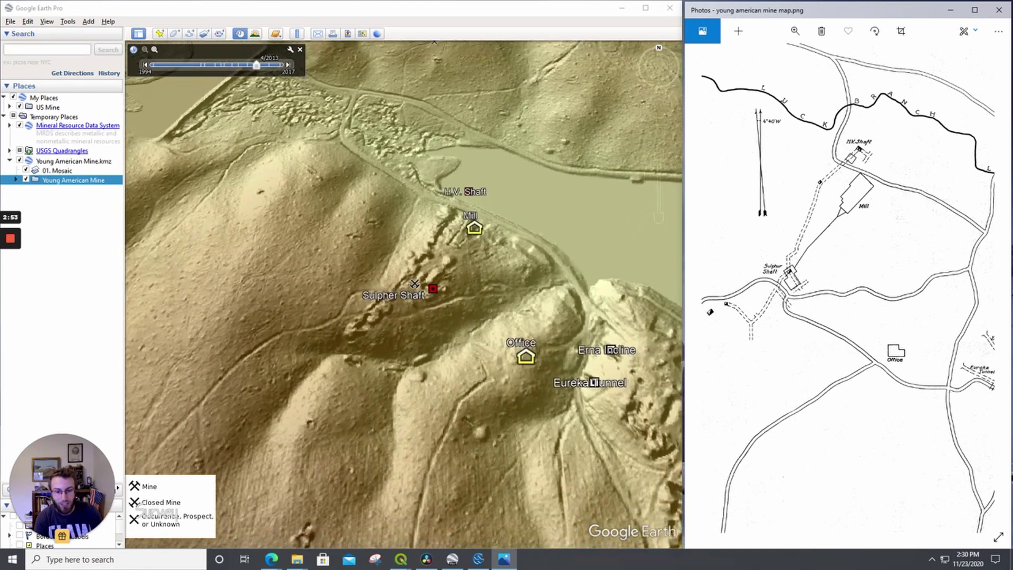
{"action": "left_click_drag", "start_coordinate": [430, 290], "coordinate": [385, 258]}
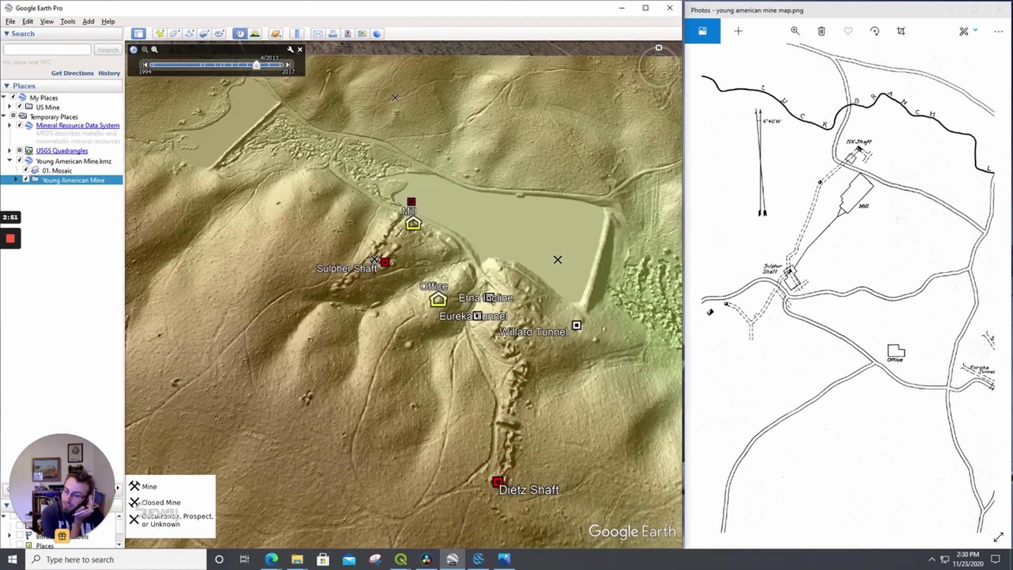
{"action": "left_click_drag", "start_coordinate": [404, 295], "coordinate": [384, 227]}
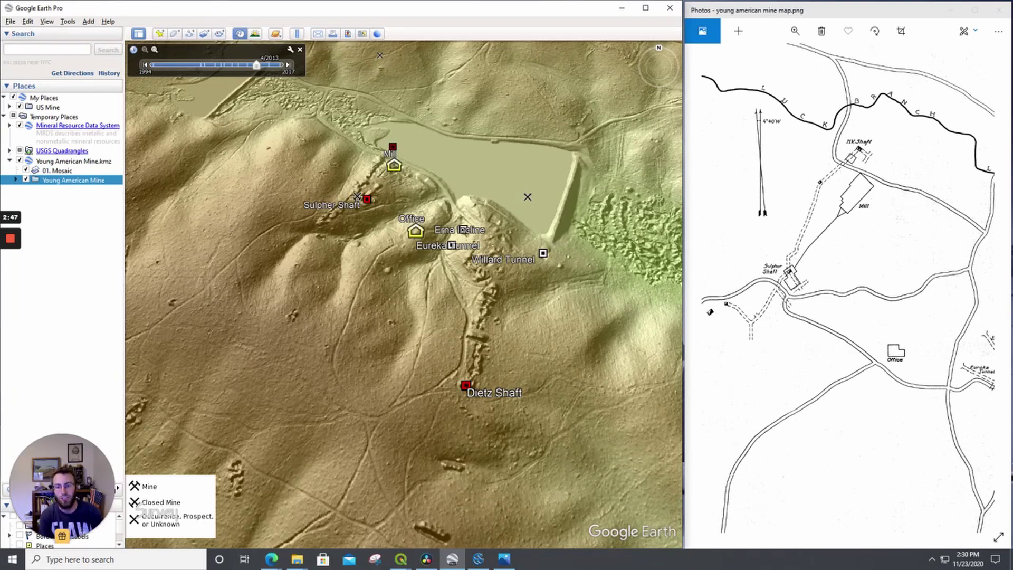
{"action": "left_click_drag", "start_coordinate": [403, 295], "coordinate": [438, 250]}
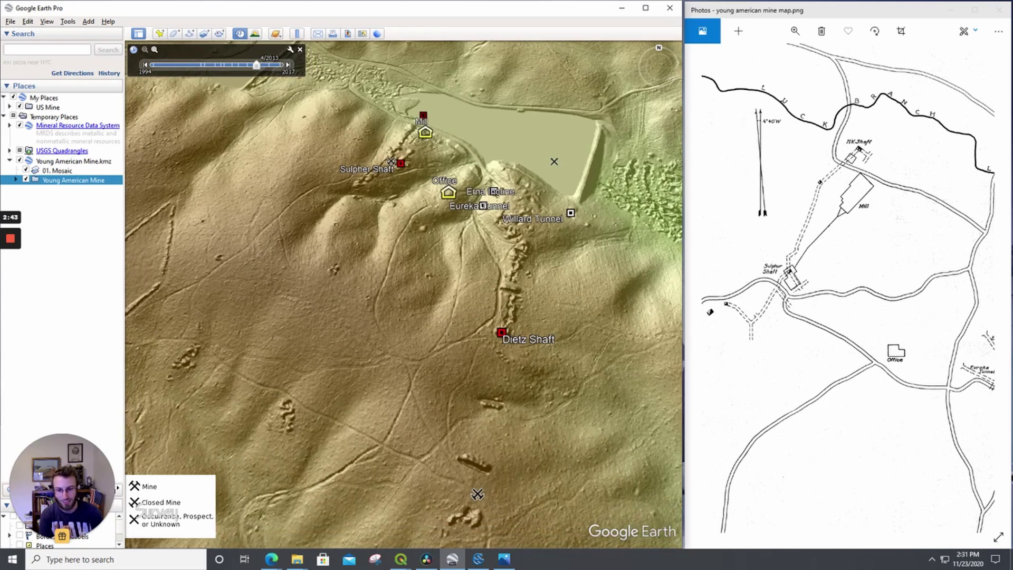
{"action": "left_click_drag", "start_coordinate": [403, 295], "coordinate": [434, 233]}
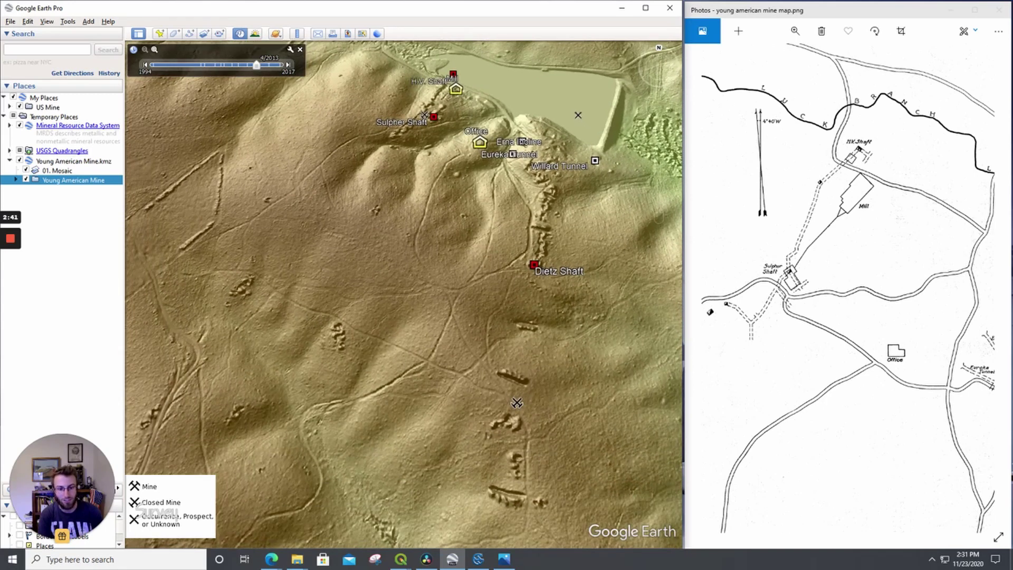
{"action": "left_click_drag", "start_coordinate": [404, 294], "coordinate": [374, 212]}
{"action": "scroll", "coordinate": [404, 294], "scroll_direction": "down", "scroll_amount": 3}
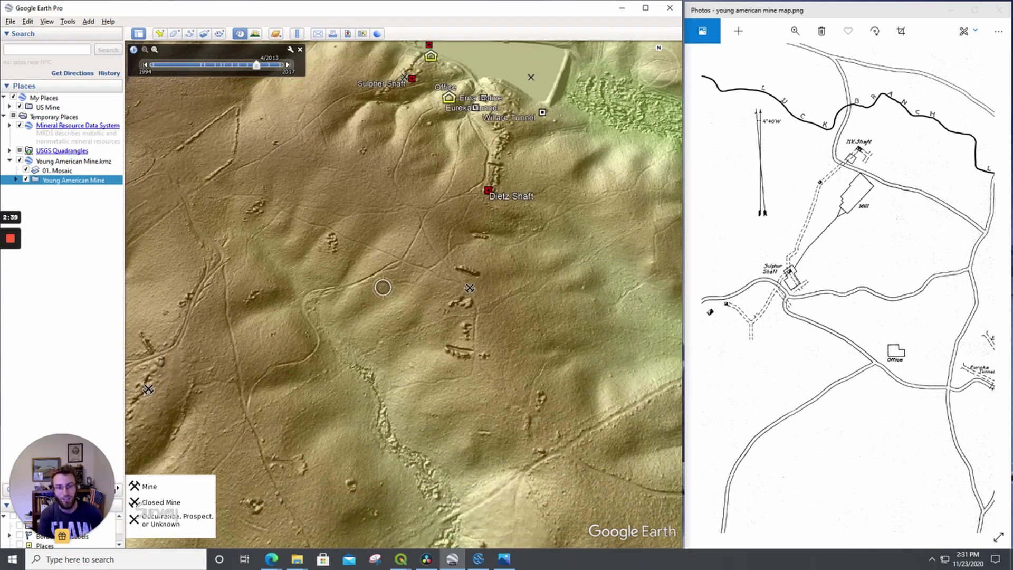
Draw a straight path along the Dietz Shaft trench line, from the pond north of Willard Tunnel to south of the closed-mine symbol.
{"action": "scroll", "coordinate": [404, 295], "scroll_direction": "up", "scroll_amount": 2}
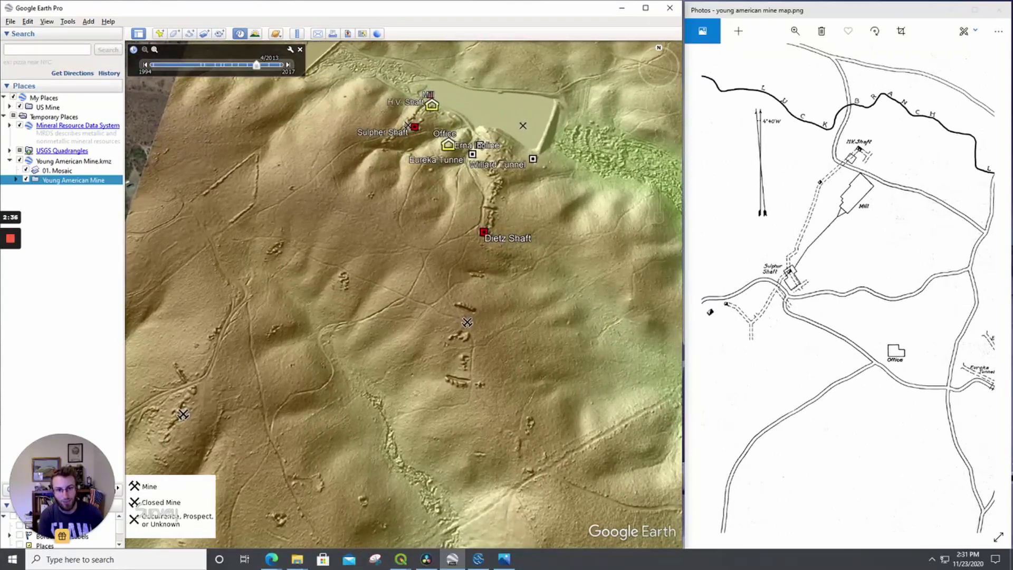
{"action": "left_click_drag", "start_coordinate": [404, 295], "coordinate": [423, 311]}
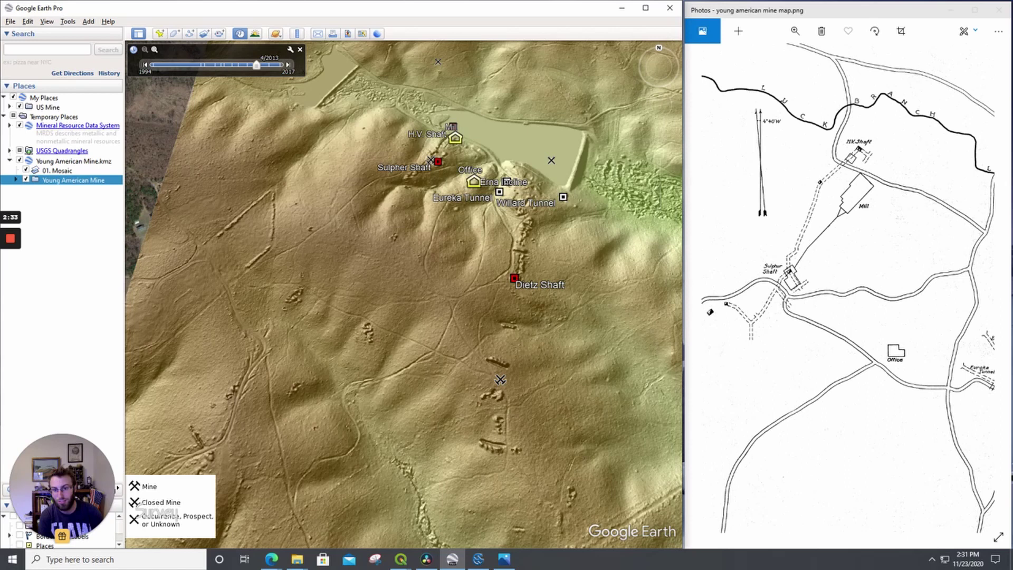
{"action": "left_click", "coordinate": [190, 34]}
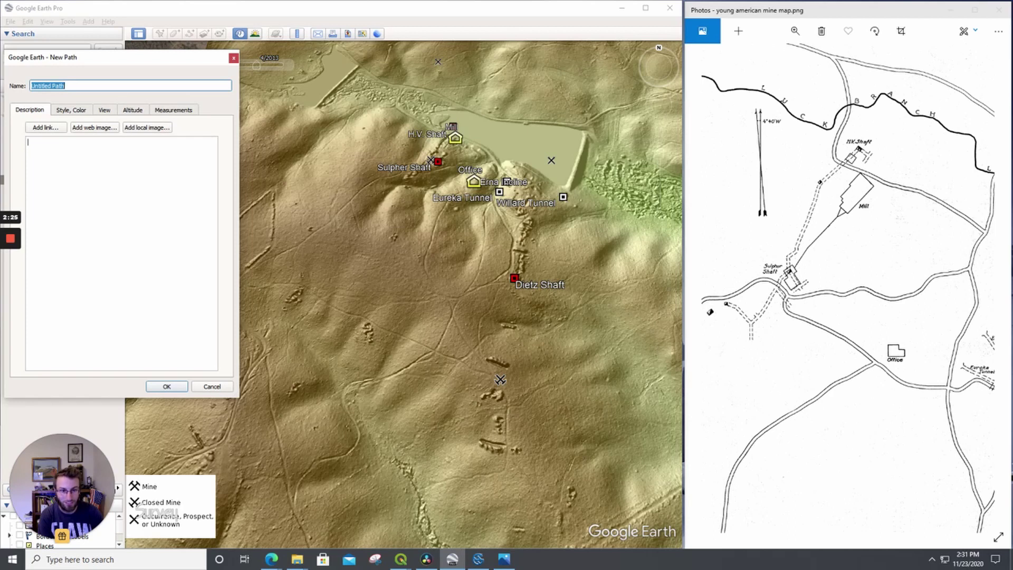
{"action": "left_click", "coordinate": [552, 114]}
{"action": "left_click", "coordinate": [464, 526]}
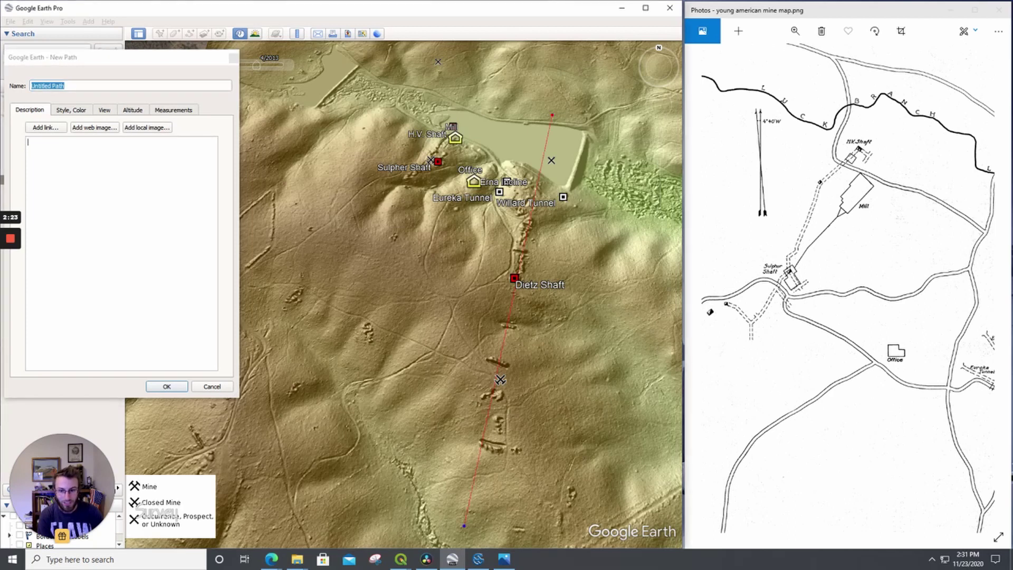
{"action": "left_click", "coordinate": [166, 387]}
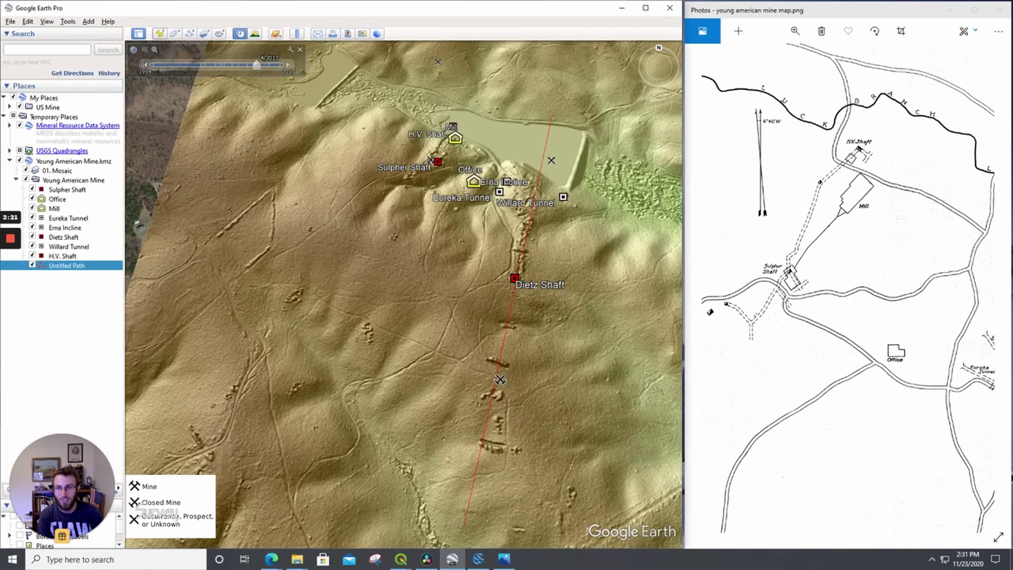
Trace a second path from north of the Mill southwest past the Sulpher Shaft and the trenches to the far southwestern mine symbol.
{"action": "left_click", "coordinate": [190, 34]}
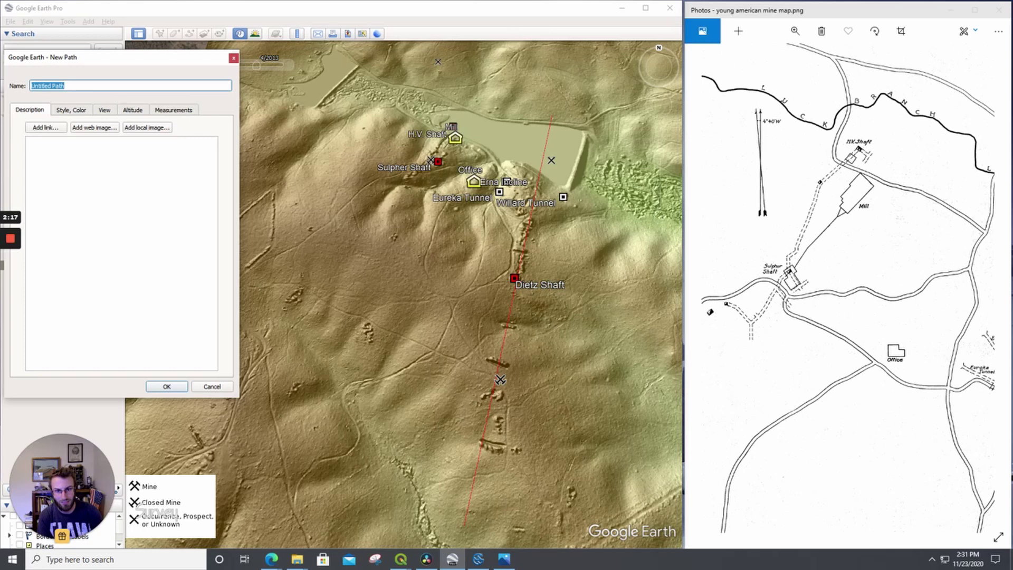
{"action": "left_click", "coordinate": [477, 104]}
{"action": "left_click", "coordinate": [280, 309]}
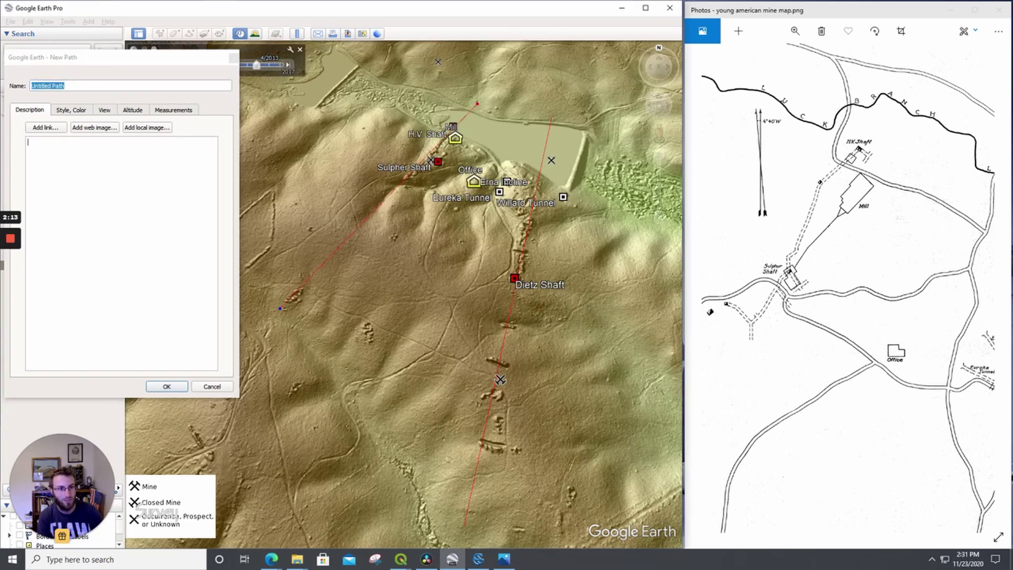
{"action": "left_click_drag", "start_coordinate": [659, 105], "coordinate": [653, 110]}
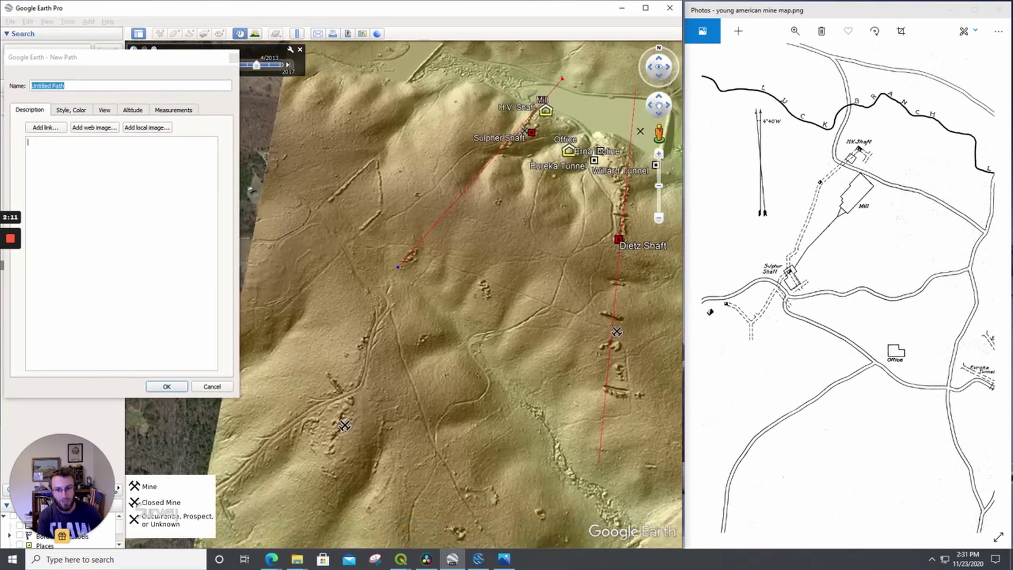
{"action": "left_click", "coordinate": [300, 435]}
{"action": "left_click", "coordinate": [28, 142]}
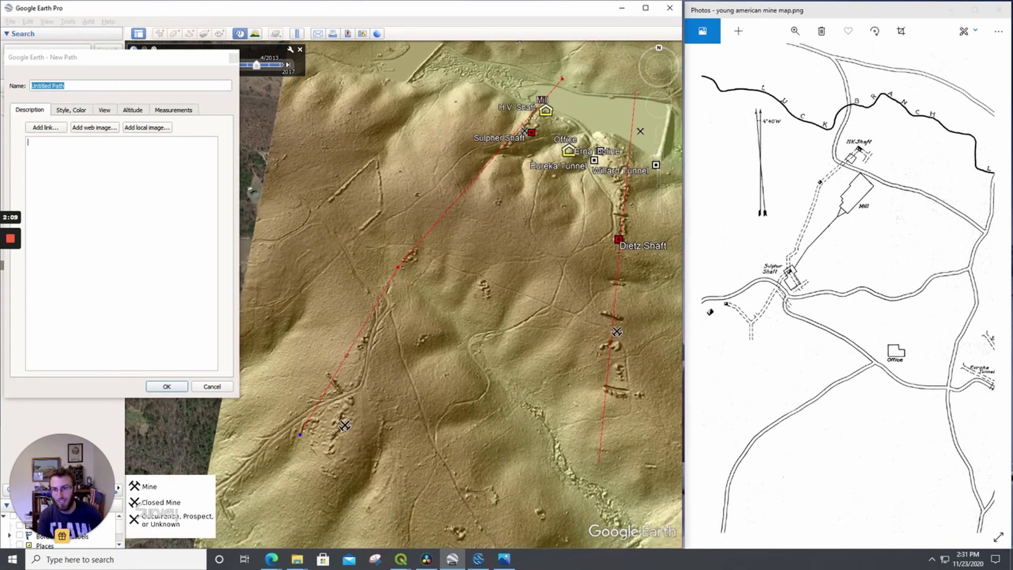
Increase the line width of the southwestern path and save the path.
{"action": "left_click", "coordinate": [71, 109]}
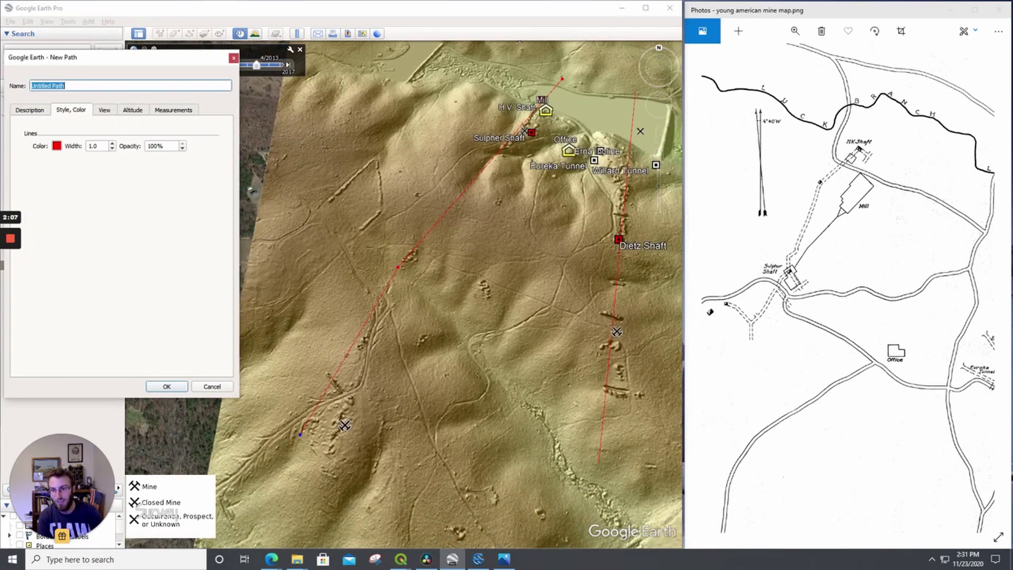
{"action": "left_click", "coordinate": [112, 143]}
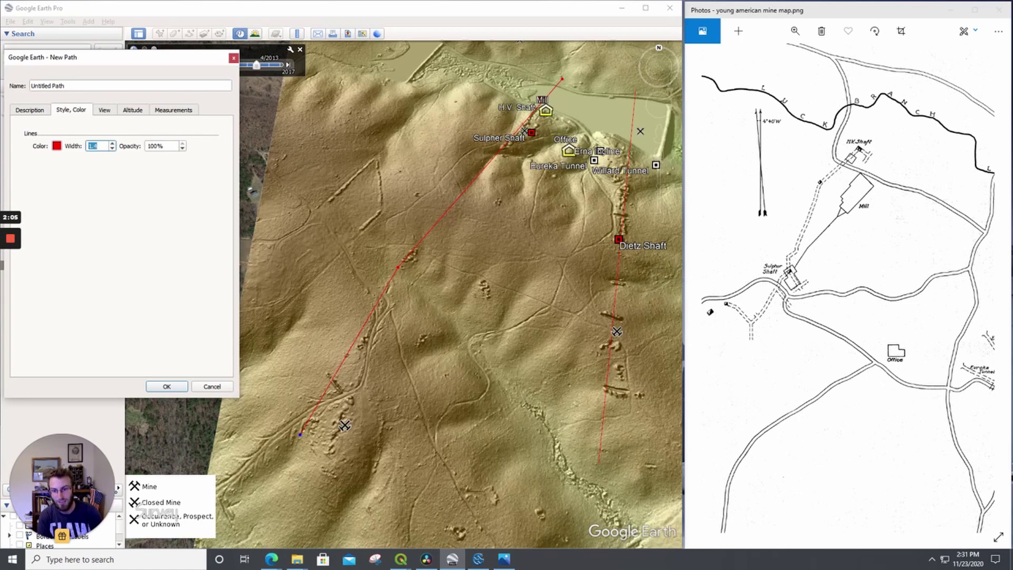
{"action": "key", "text": "Return"}
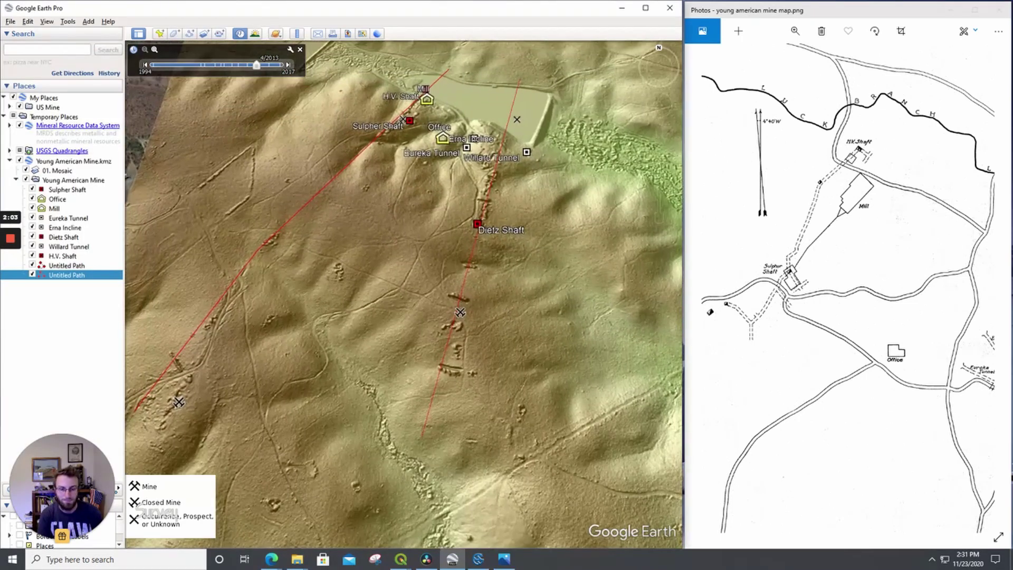
Examine how the shafts, tunnels, trenches and mine symbols line up with the two drawn paths across the terrain overlay.
{"action": "left_click_drag", "start_coordinate": [404, 294], "coordinate": [409, 232]}
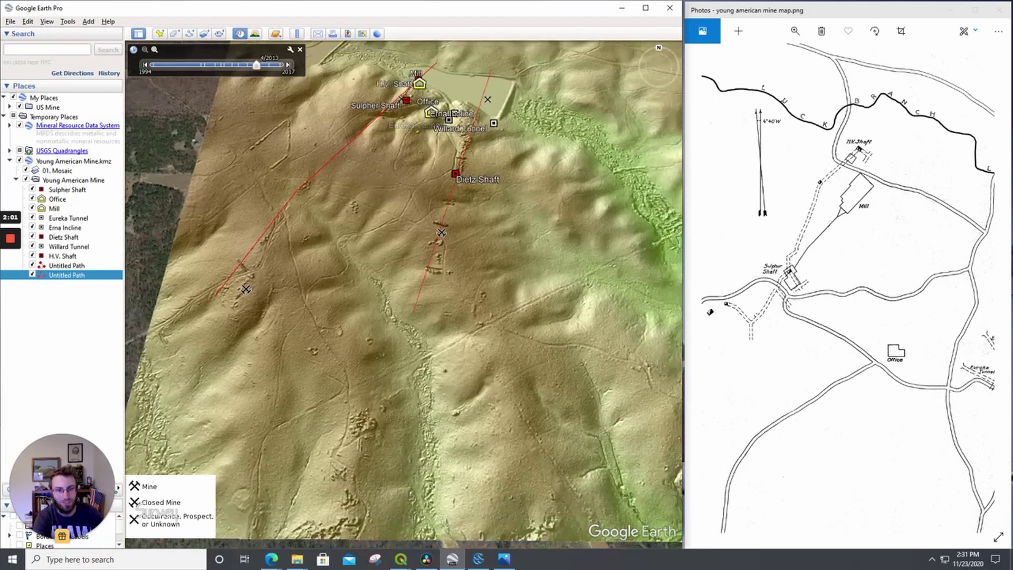
{"action": "left_click_drag", "start_coordinate": [403, 317], "coordinate": [408, 289]}
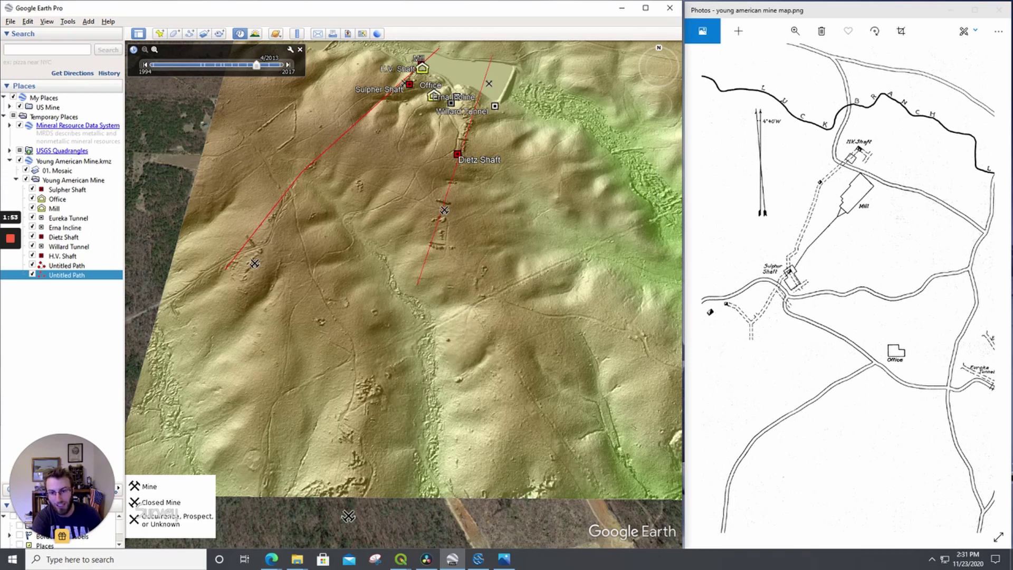
{"action": "left_click_drag", "start_coordinate": [404, 264], "coordinate": [396, 373]}
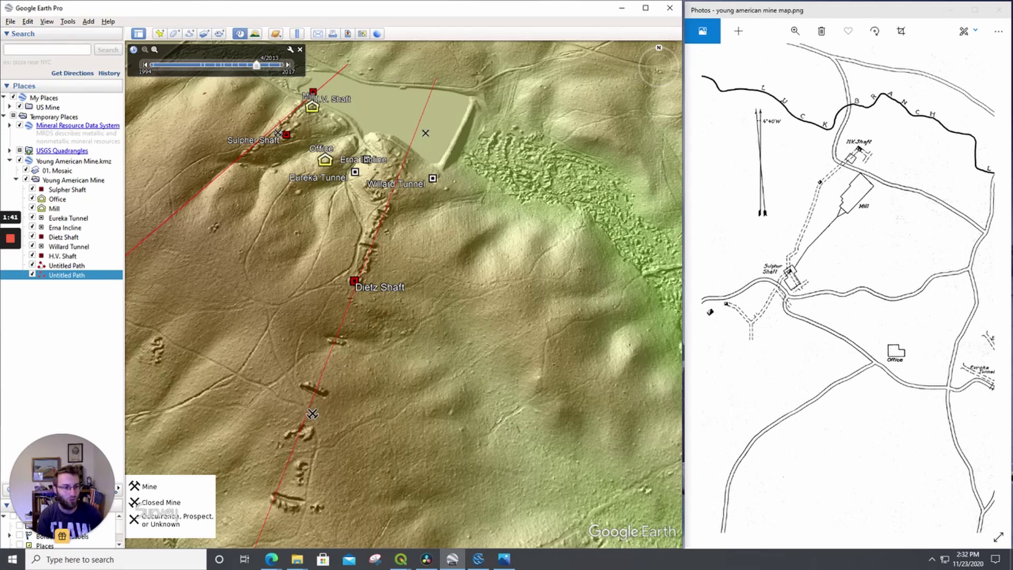
{"action": "left_click_drag", "start_coordinate": [370, 211], "coordinate": [386, 358]}
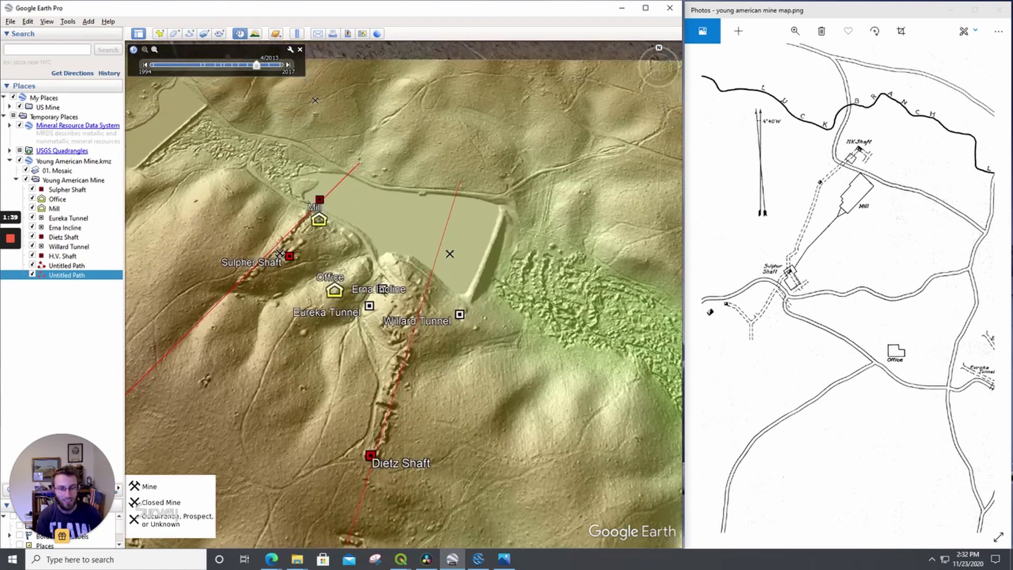
{"action": "key", "text": "Down"}
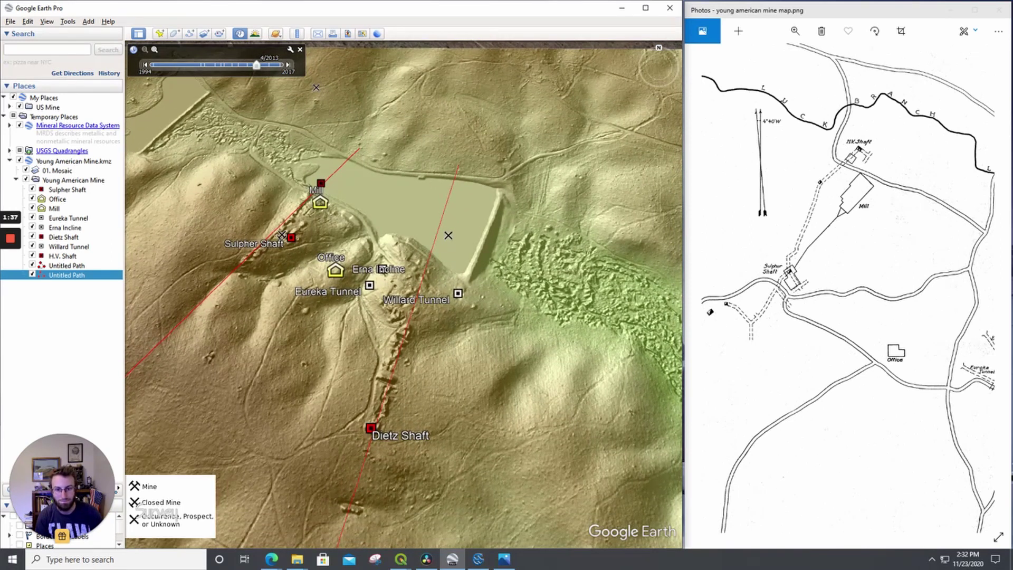
{"action": "scroll", "coordinate": [421, 319], "scroll_direction": "up", "scroll_amount": 2}
{"action": "left_click_drag", "start_coordinate": [421, 318], "coordinate": [315, 170]}
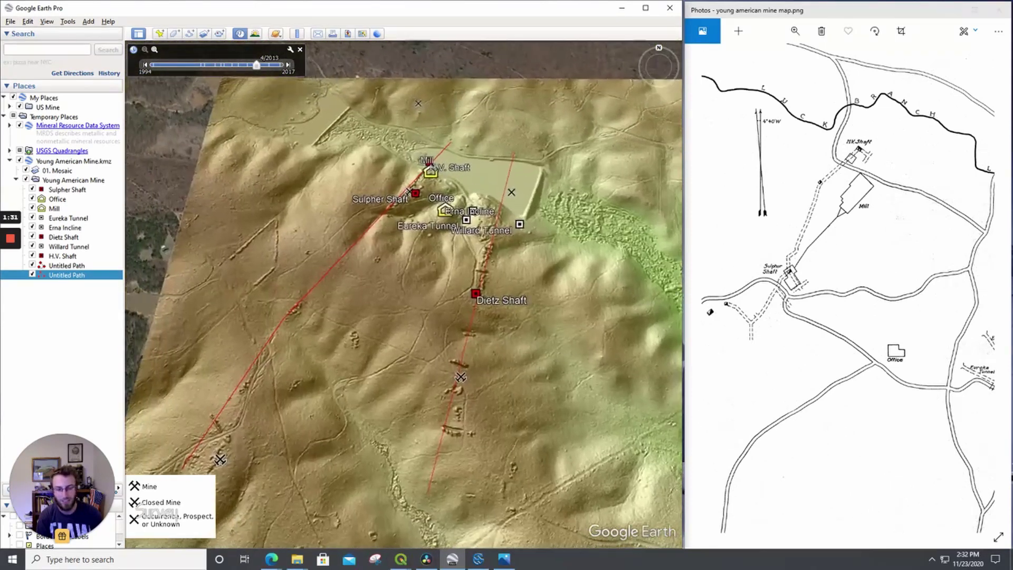
{"action": "left_click_drag", "start_coordinate": [438, 177], "coordinate": [442, 233]}
{"action": "scroll", "coordinate": [443, 233], "scroll_direction": "up", "scroll_amount": 3}
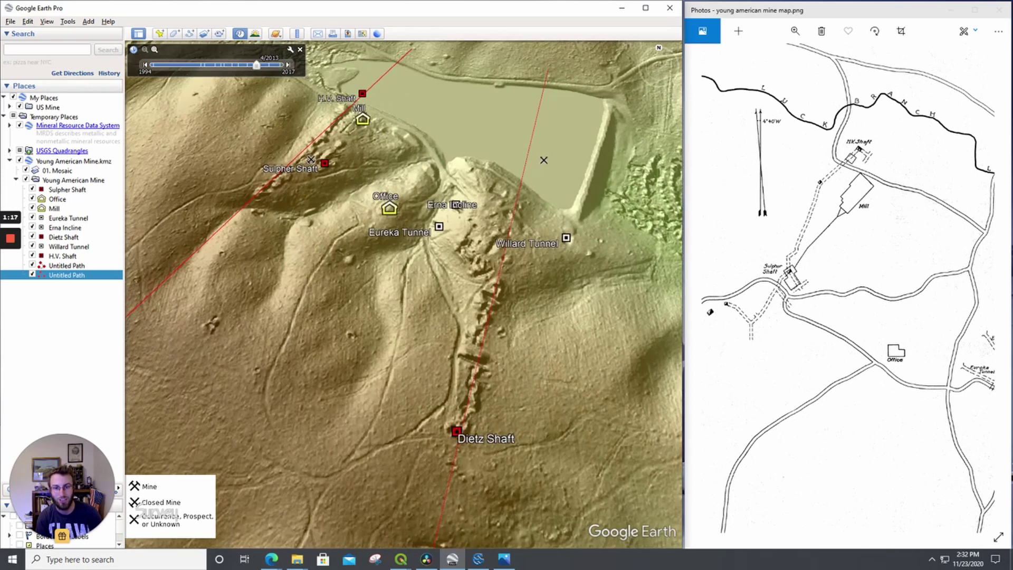
{"action": "scroll", "coordinate": [403, 295], "scroll_direction": "down", "scroll_amount": 5}
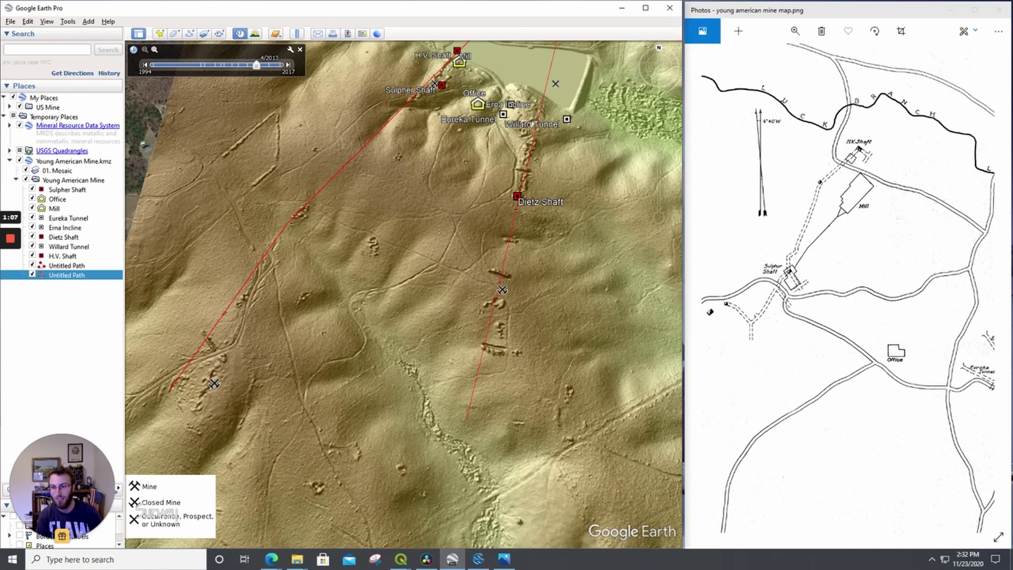
{"action": "left_click_drag", "start_coordinate": [404, 211], "coordinate": [348, 364]}
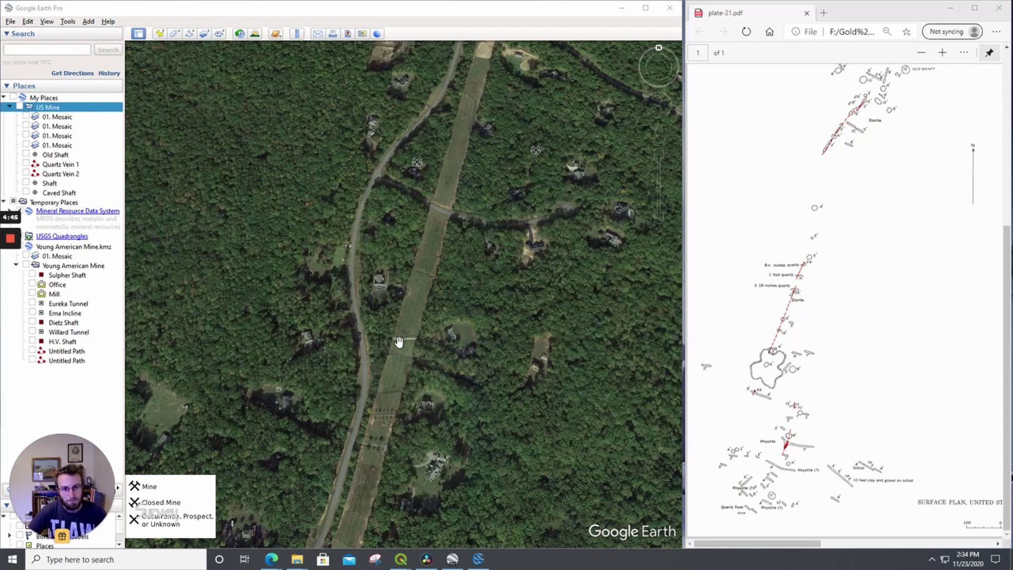
View historical imagery of the US Mine area from 5/2015 and 10/2013, and return to the current imagery.
{"action": "mouse_move", "coordinate": [420, 170]}
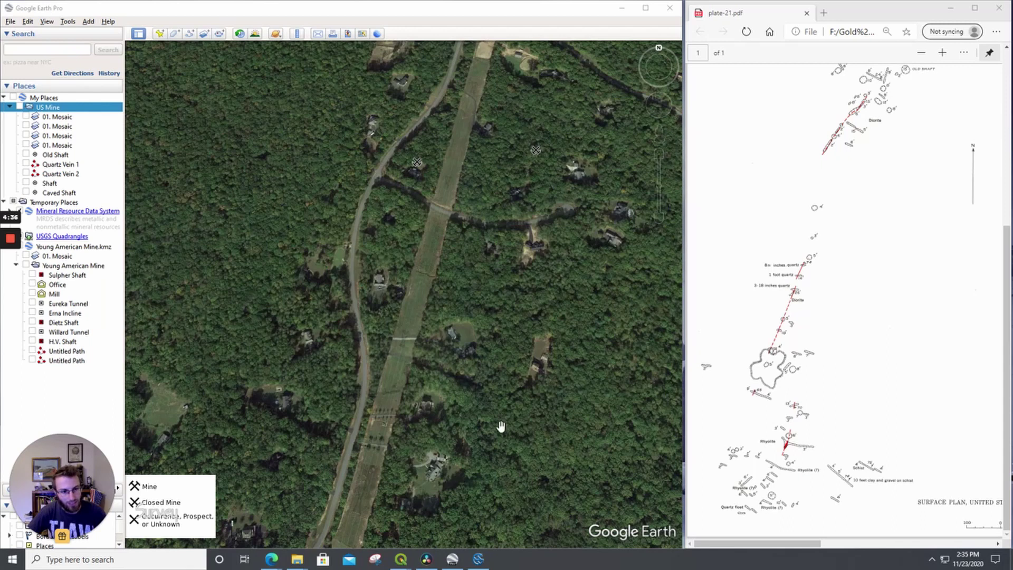
{"action": "left_click", "coordinate": [240, 33]}
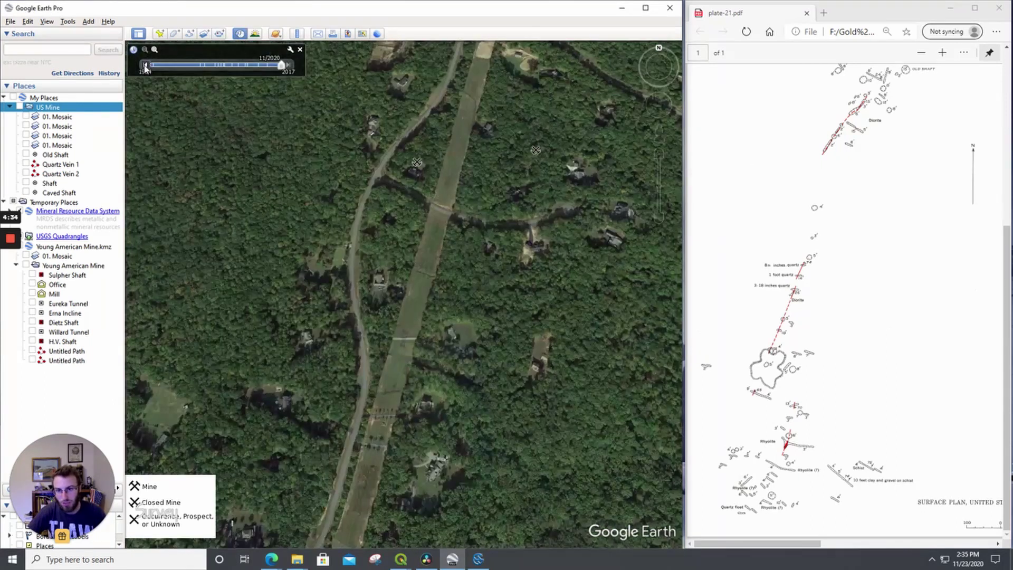
{"action": "left_click", "coordinate": [145, 65]}
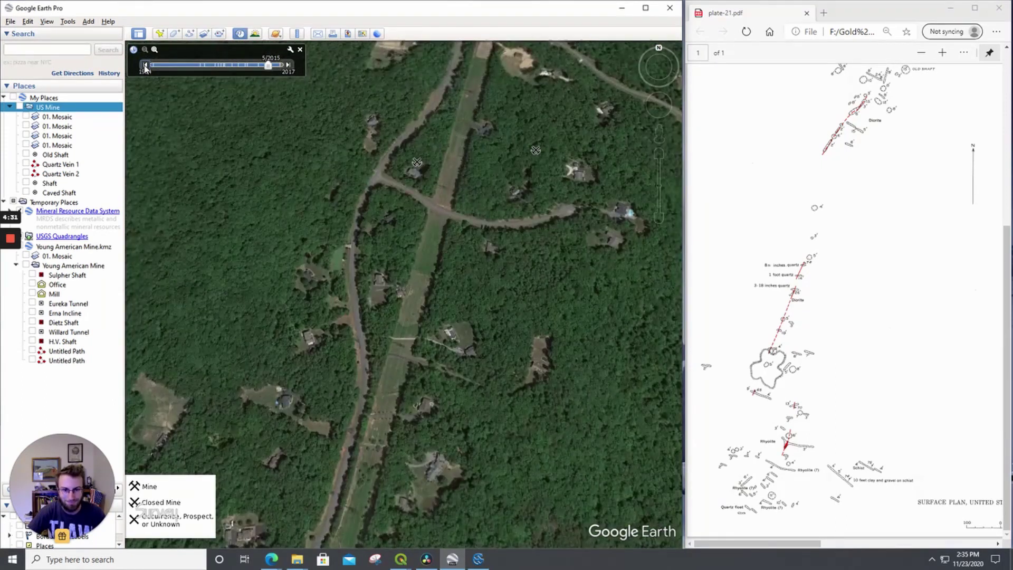
{"action": "left_click", "coordinate": [145, 65]}
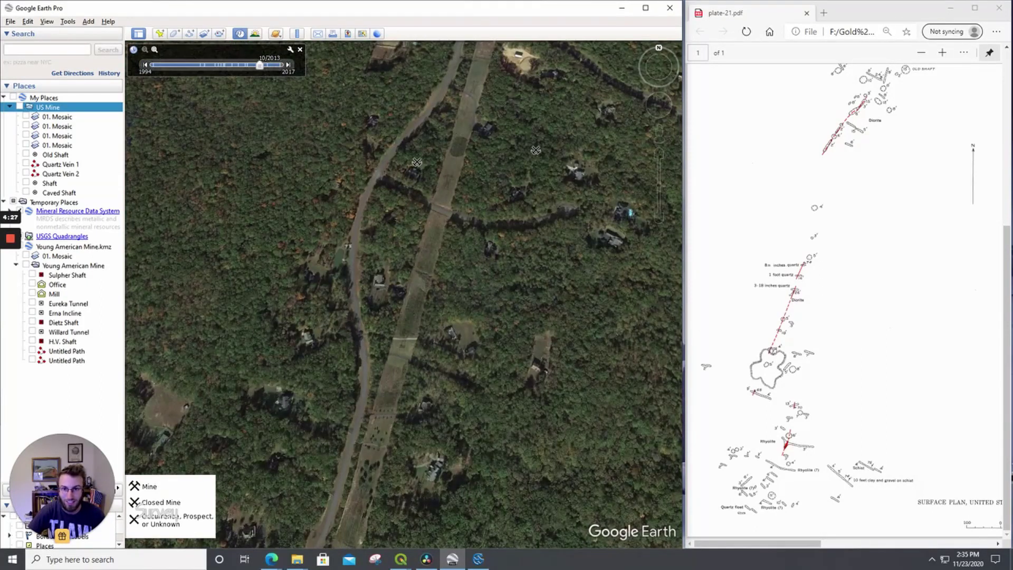
{"action": "left_click", "coordinate": [300, 50]}
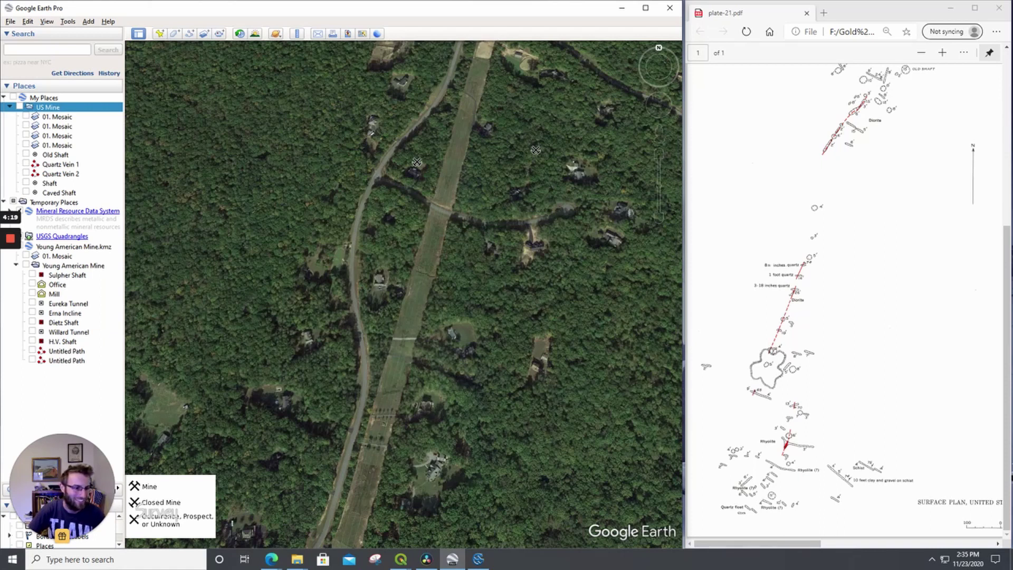
Widen the view of plate-21.pdf and examine the surface plan's quartz veins, shafts, drainage tunnel area and Explanation legend.
{"action": "scroll", "coordinate": [850, 301], "scroll_direction": "up", "scroll_amount": 5}
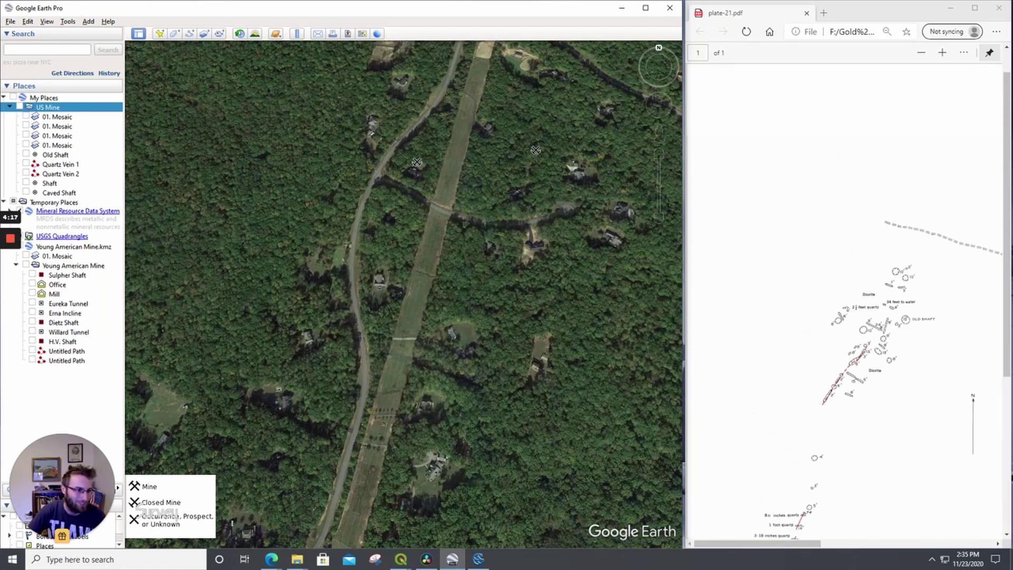
{"action": "scroll", "coordinate": [850, 300], "scroll_direction": "down", "scroll_amount": 3}
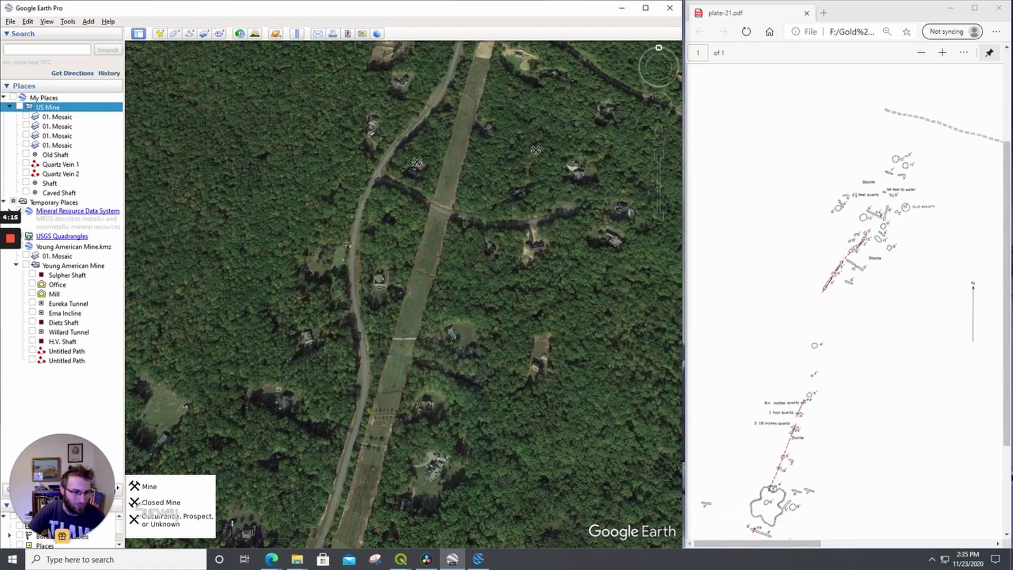
{"action": "left_click_drag", "start_coordinate": [684, 333], "coordinate": [660, 315]}
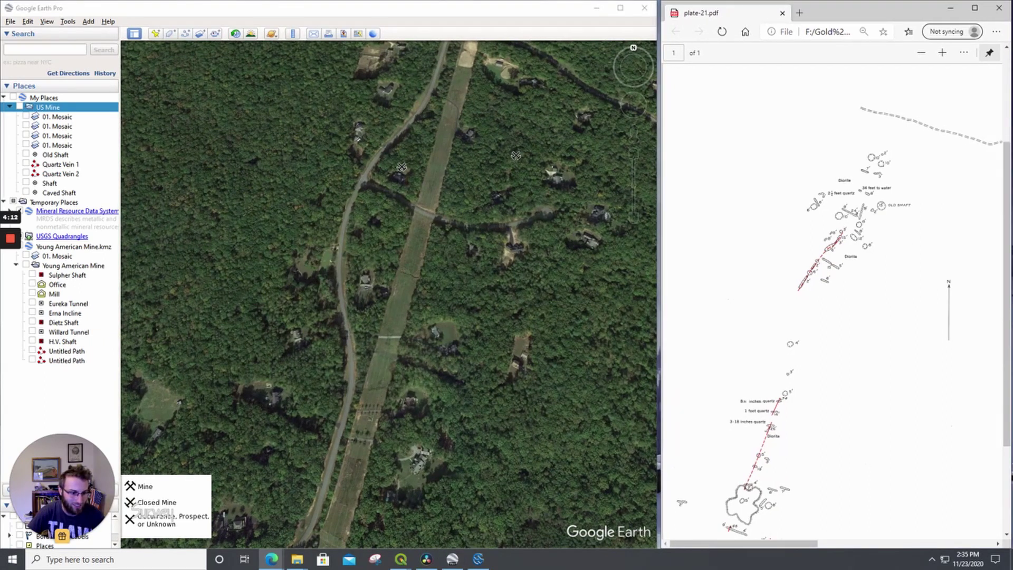
{"action": "left_click_drag", "start_coordinate": [745, 544], "coordinate": [920, 543]}
{"action": "scroll", "coordinate": [832, 301], "scroll_direction": "up", "scroll_amount": 3}
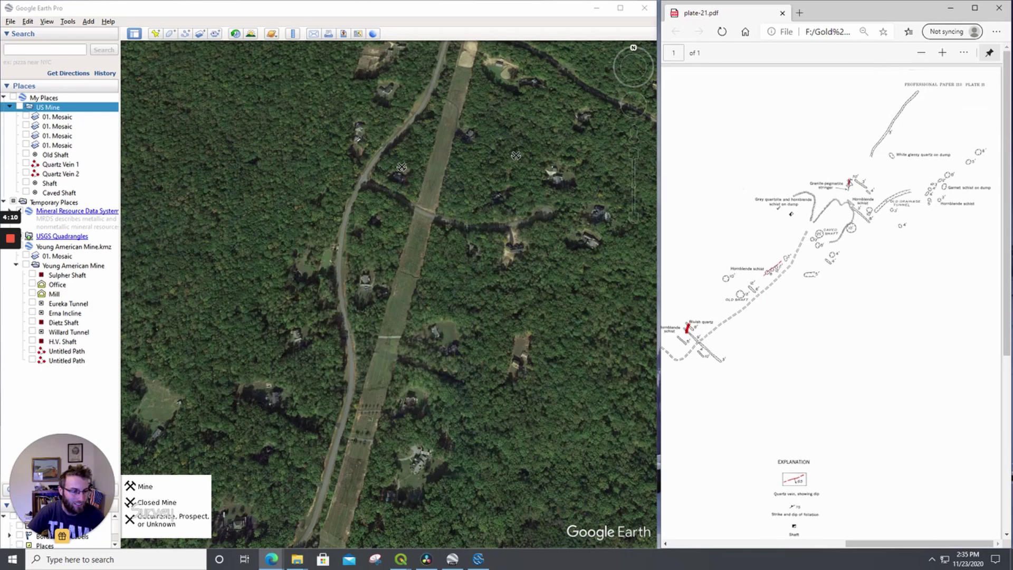
{"action": "scroll", "coordinate": [837, 296], "scroll_direction": "down", "scroll_amount": 4}
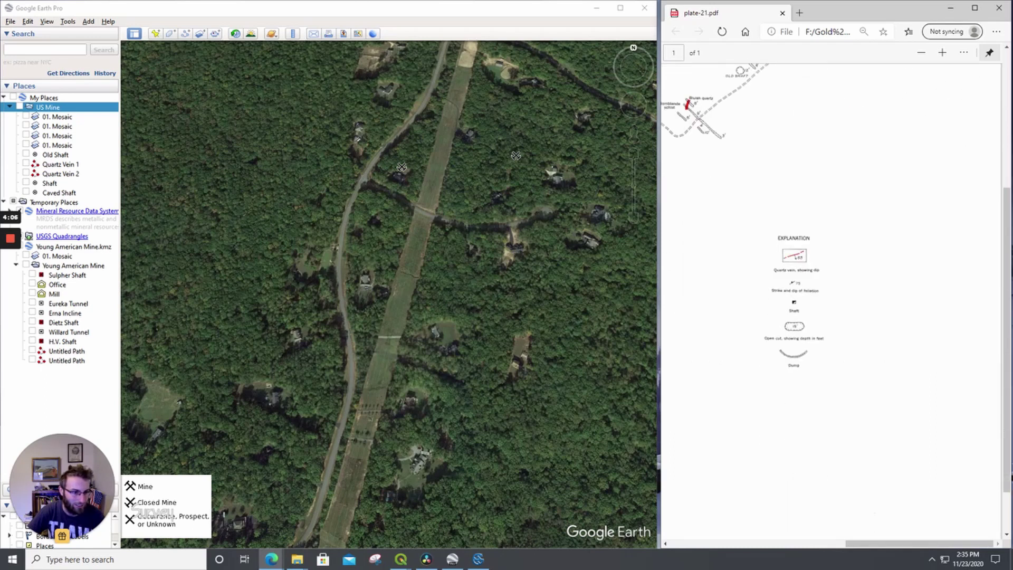
{"action": "scroll", "coordinate": [836, 295], "scroll_direction": "left", "scroll_amount": 5}
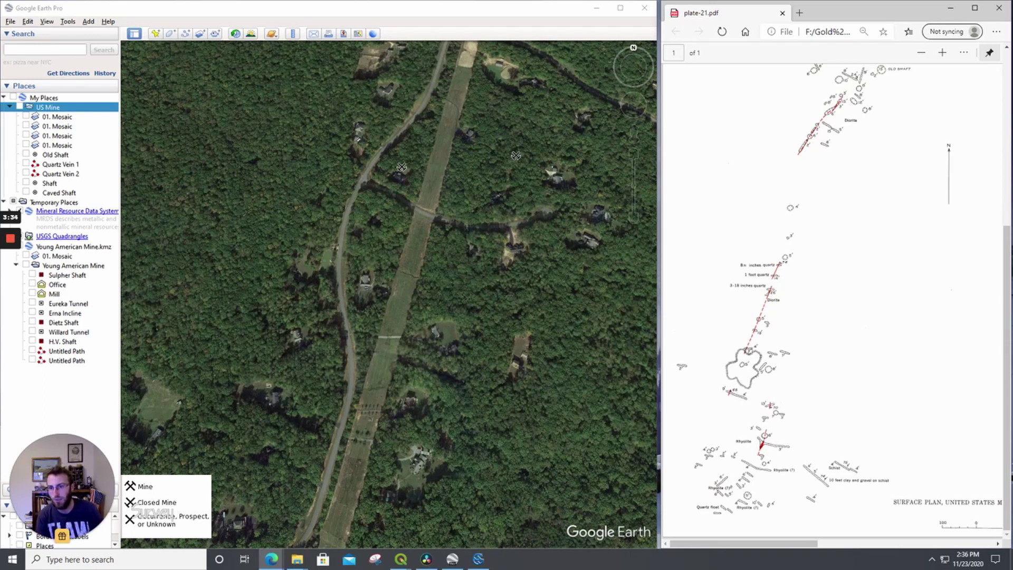
Display all four 01. Mosaic terrain overlays in the US Mine folder over the satellite imagery.
{"action": "left_click", "coordinate": [26, 116]}
{"action": "left_click", "coordinate": [25, 126]}
{"action": "left_click", "coordinate": [25, 136]}
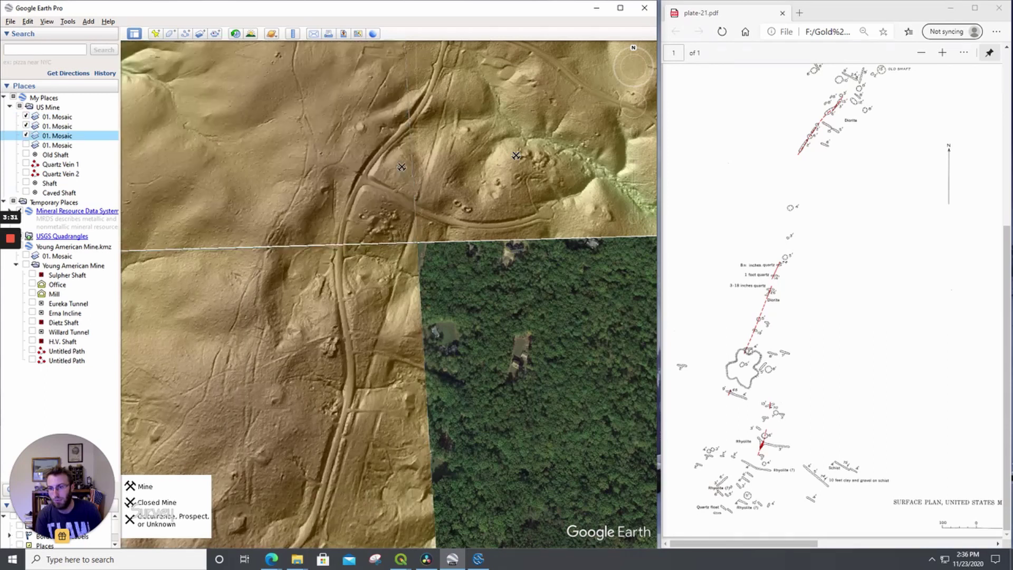
{"action": "left_click", "coordinate": [26, 145]}
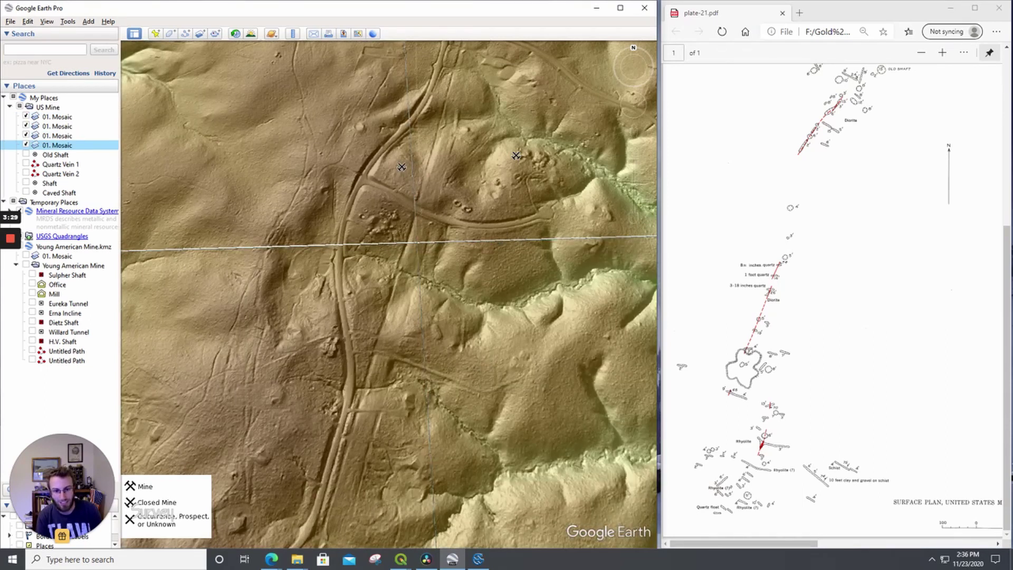
{"action": "left_click_drag", "start_coordinate": [328, 263], "coordinate": [319, 258]}
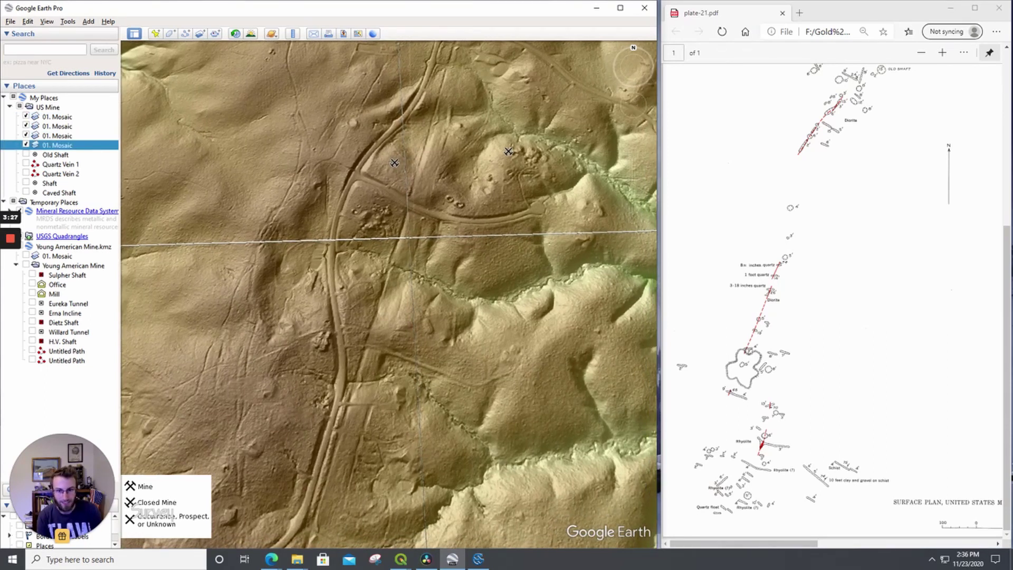
Compare the US Mine terrain around the road junction with the quartz veins, trenches and old shaft on the western part of plate-21.pdf.
{"action": "scroll", "coordinate": [439, 355], "scroll_direction": "up", "scroll_amount": 1}
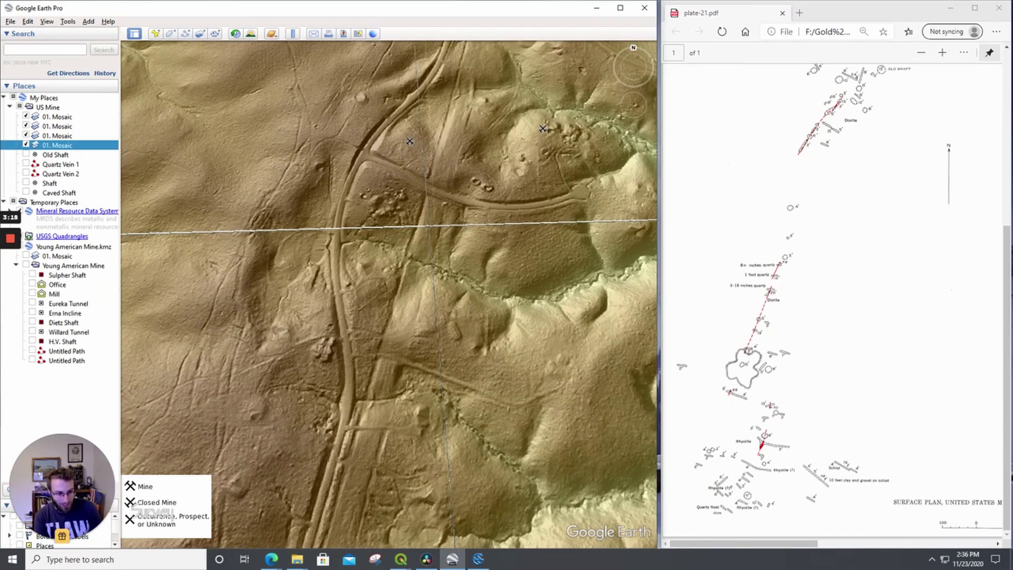
{"action": "key", "text": "alt+Tab"}
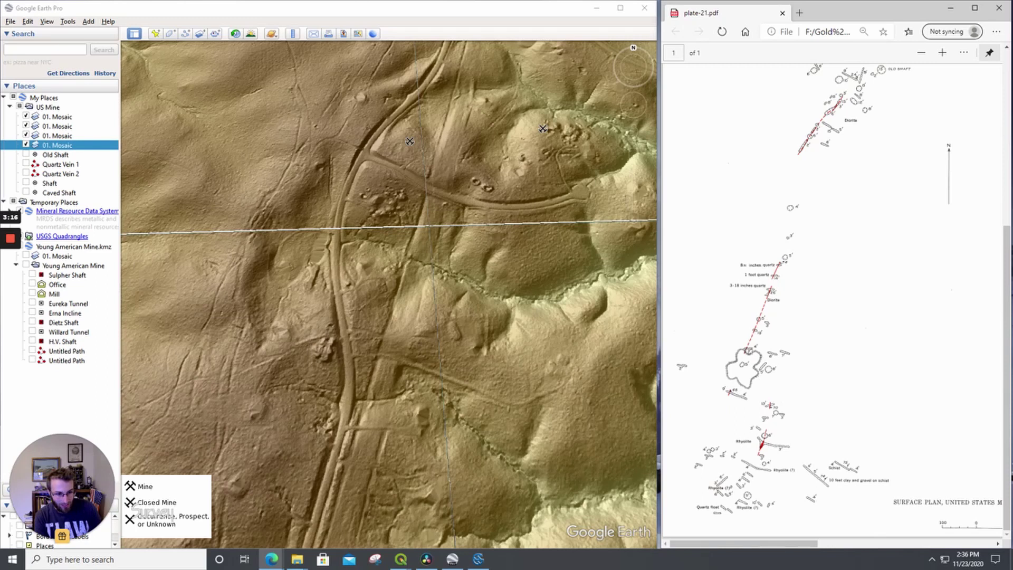
{"action": "key", "text": "alt+Tab"}
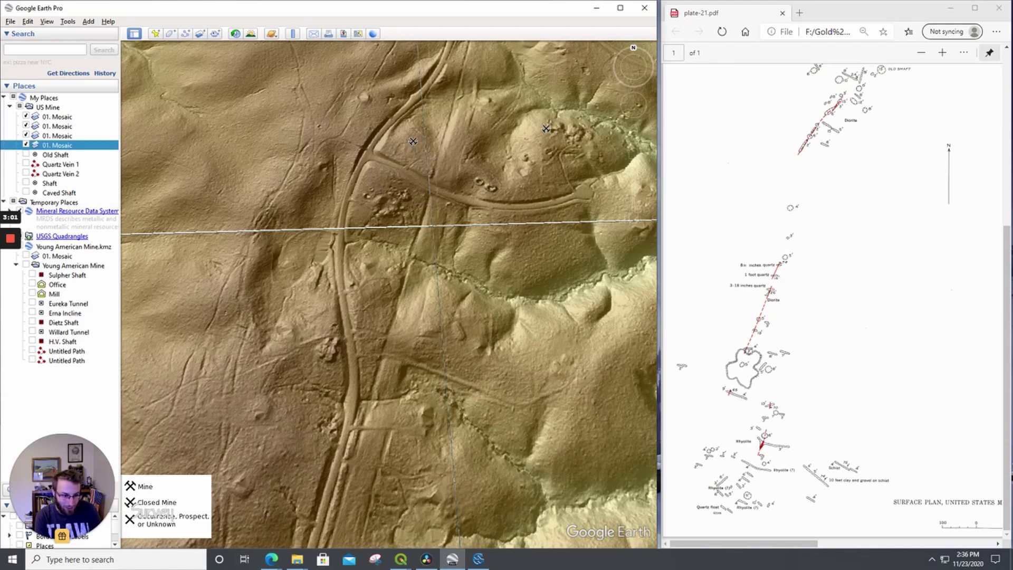
{"action": "left_click_drag", "start_coordinate": [389, 294], "coordinate": [368, 346]}
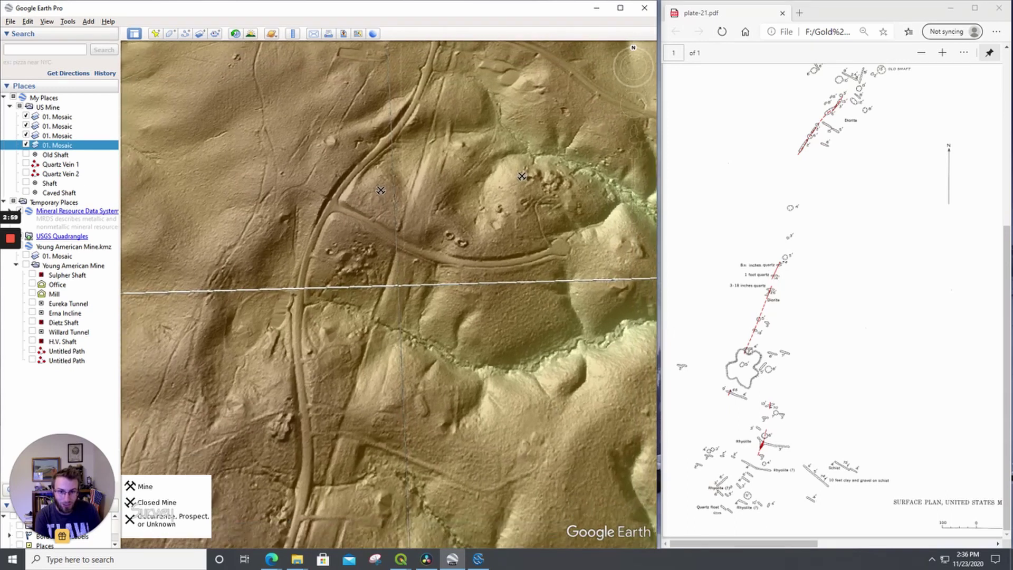
{"action": "left_click_drag", "start_coordinate": [744, 543], "coordinate": [769, 543]}
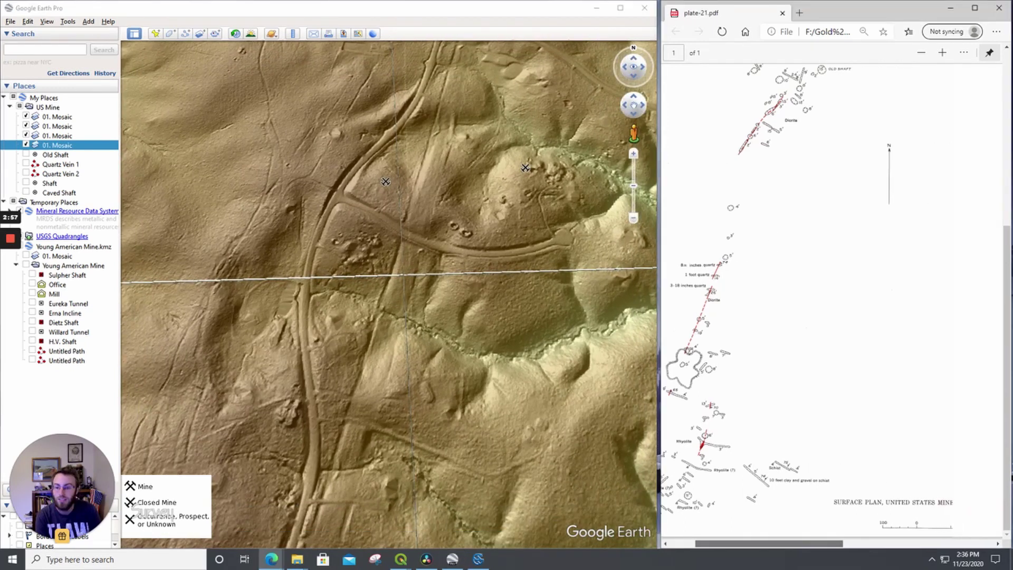
{"action": "scroll", "coordinate": [833, 300], "scroll_direction": "up", "scroll_amount": 4}
{"action": "scroll", "coordinate": [832, 306], "scroll_direction": "down", "scroll_amount": 3}
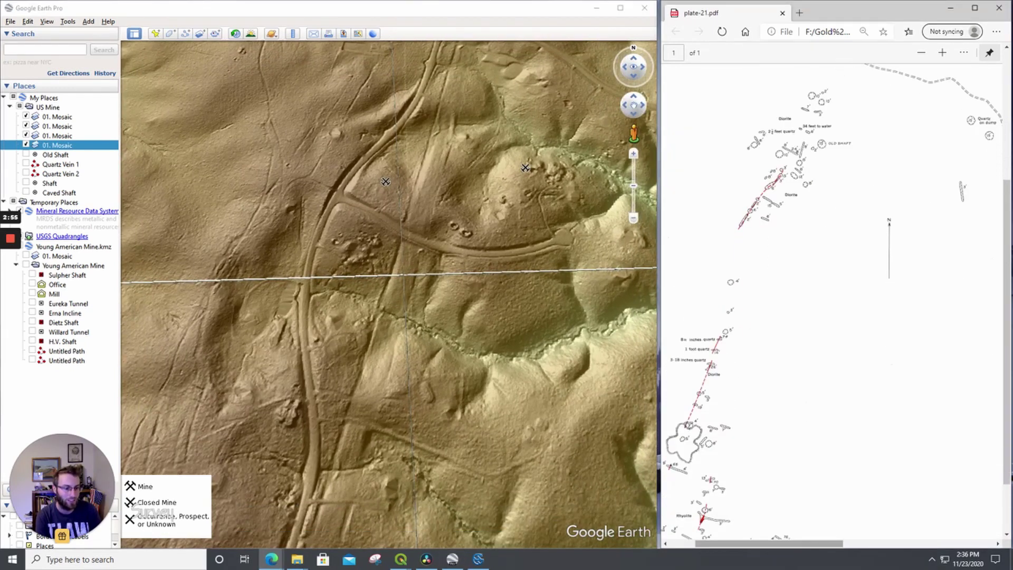
{"action": "scroll", "coordinate": [833, 305], "scroll_direction": "left", "scroll_amount": 2}
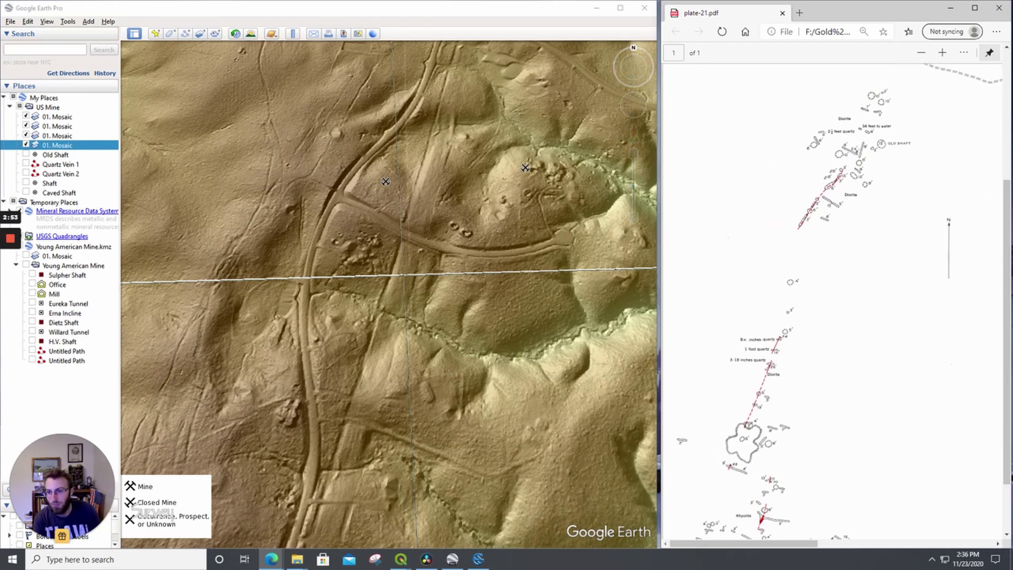
Display the Old Shaft, Quartz Vein 1, Quartz Vein 2, Shaft and Caved Shaft items of the US Mine folder over the terrain.
{"action": "left_click", "coordinate": [26, 154]}
{"action": "left_click", "coordinate": [26, 163]}
{"action": "left_click", "coordinate": [26, 172]}
{"action": "left_click", "coordinate": [25, 182]}
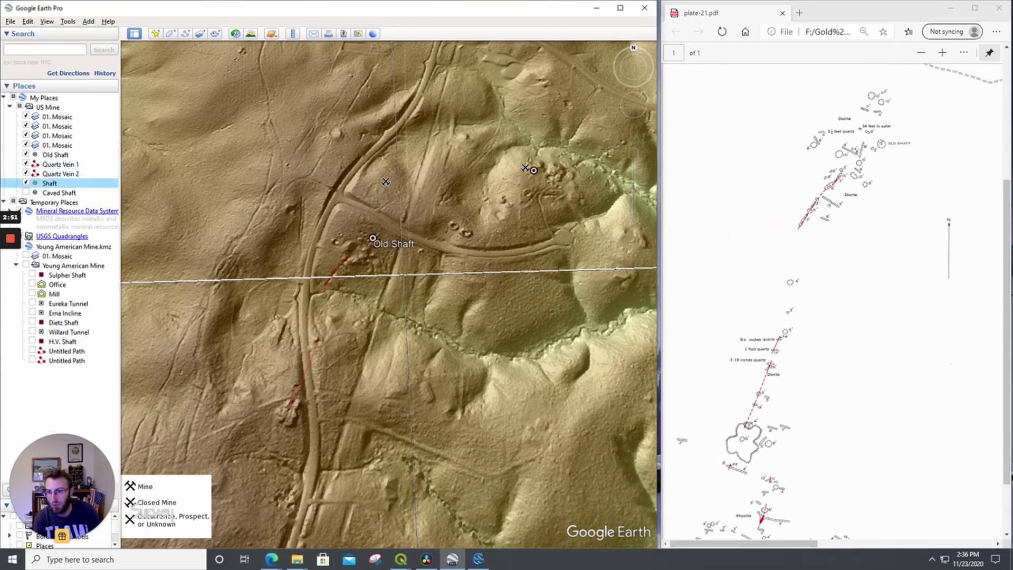
{"action": "left_click", "coordinate": [26, 192]}
{"action": "double_click", "coordinate": [59, 193]}
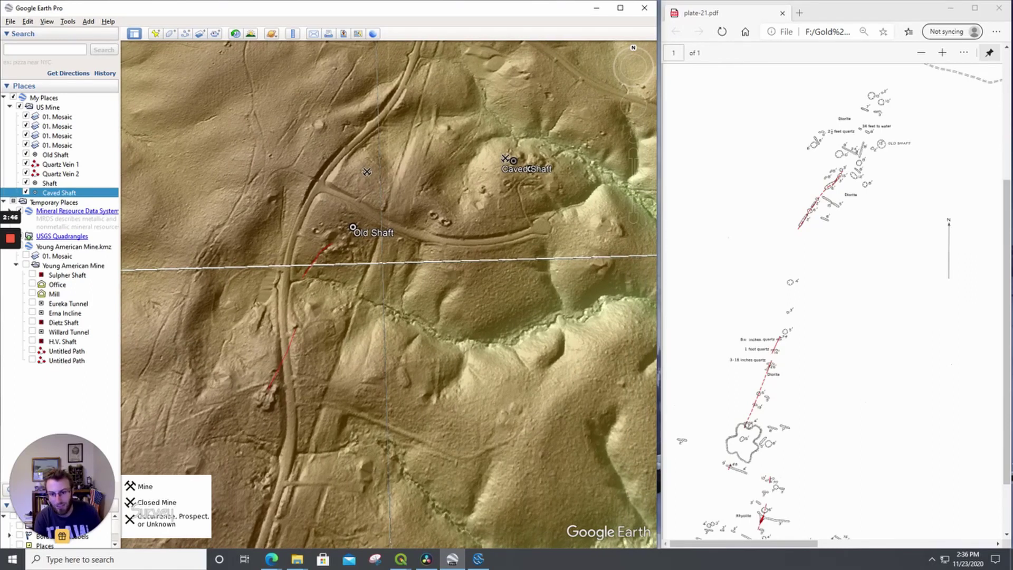
Increase the line width of the Quartz Vein 1 path and apply the change.
{"action": "left_click", "coordinate": [53, 164]}
{"action": "right_click", "coordinate": [53, 164]}
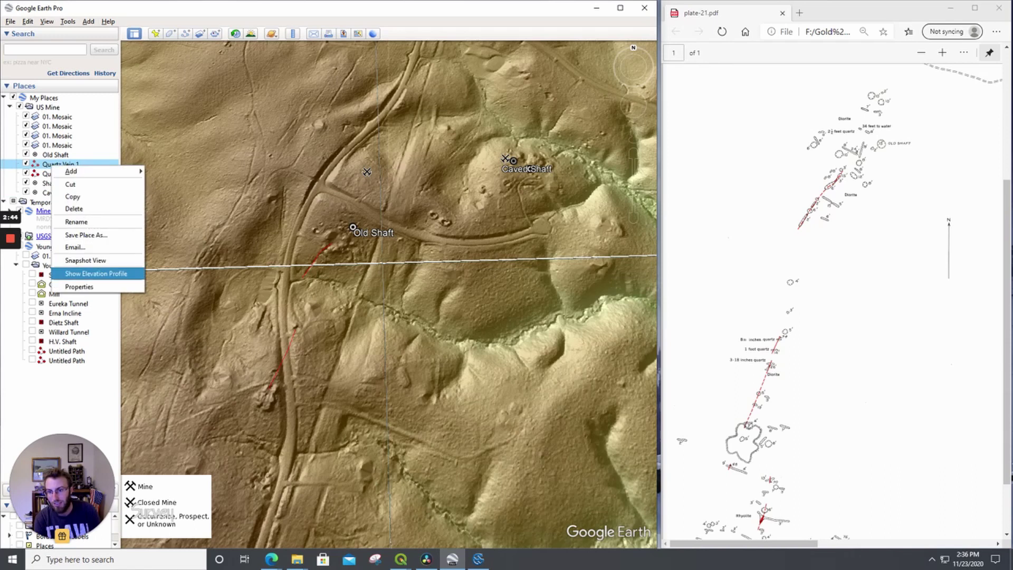
{"action": "left_click", "coordinate": [79, 287]}
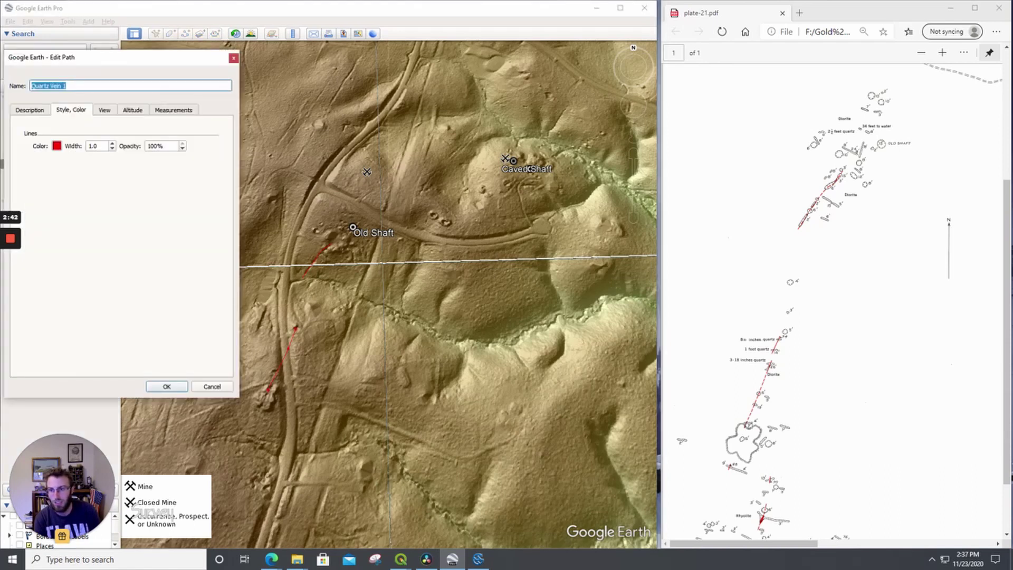
{"action": "left_click", "coordinate": [112, 143]}
{"action": "left_click", "coordinate": [112, 143]}
{"action": "left_click", "coordinate": [112, 143]}
{"action": "left_click", "coordinate": [112, 143]}
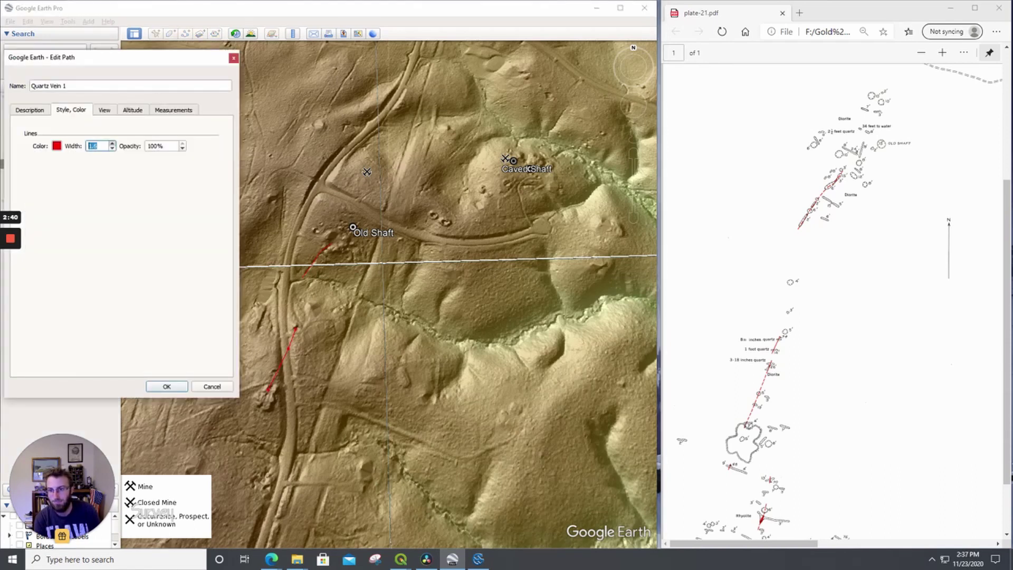
{"action": "left_click", "coordinate": [112, 143]}
{"action": "left_click", "coordinate": [112, 143]}
{"action": "left_click", "coordinate": [112, 143]}
{"action": "key", "text": "Up"}
{"action": "key", "text": "Return"}
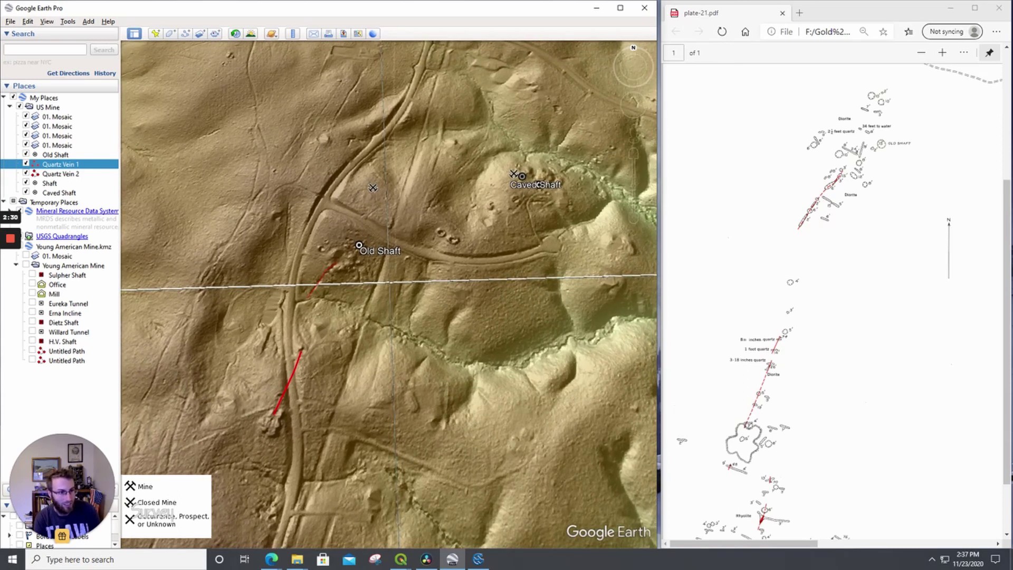
Follow the surface plan from the old shaft to the caved shaft and drainage tunnel, comparing it with the terrain around the shaft placemarks.
{"action": "scroll", "coordinate": [834, 301], "scroll_direction": "up", "scroll_amount": 3}
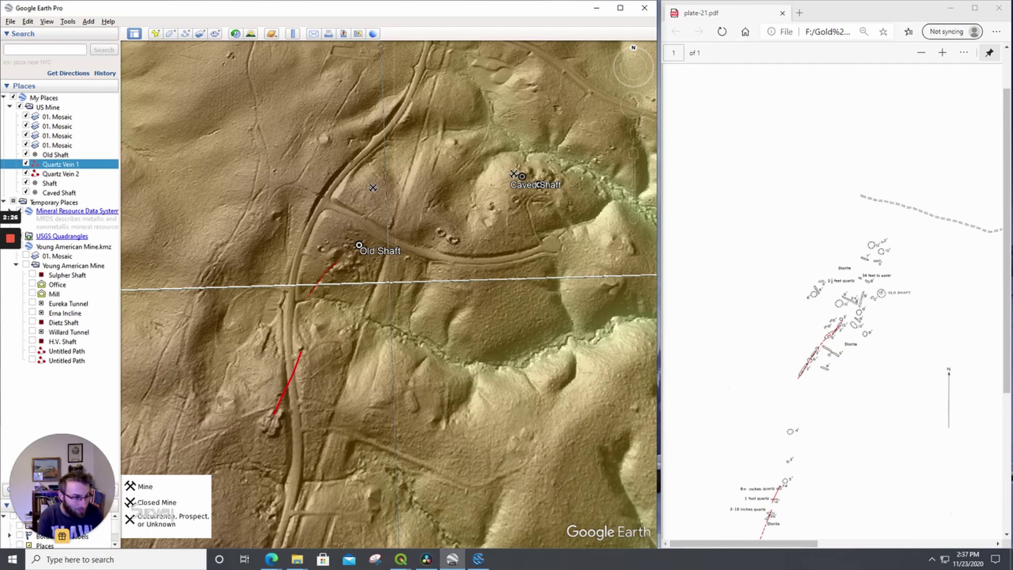
{"action": "left_click", "coordinate": [56, 154]}
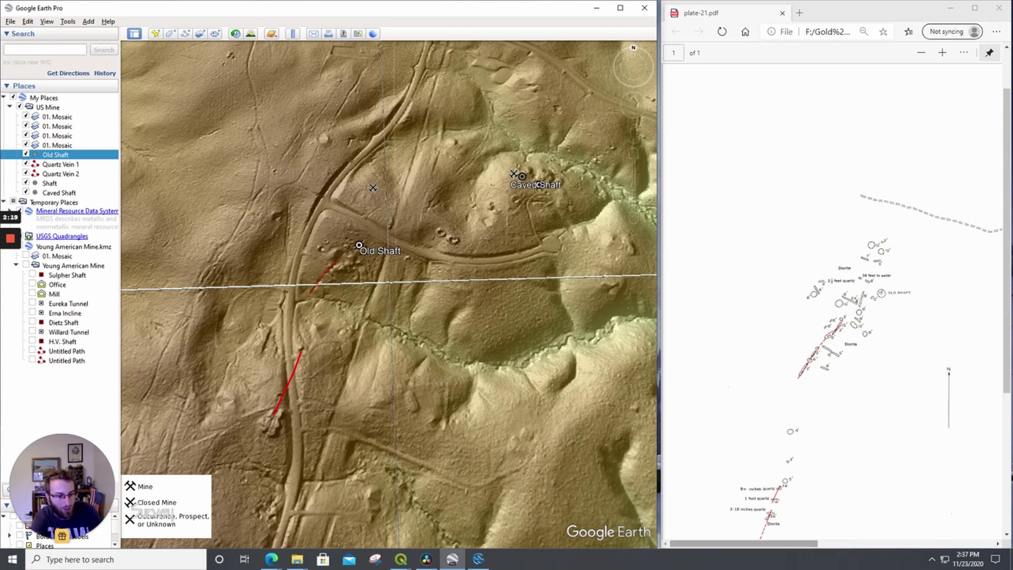
{"action": "left_click_drag", "start_coordinate": [743, 543], "coordinate": [839, 543]}
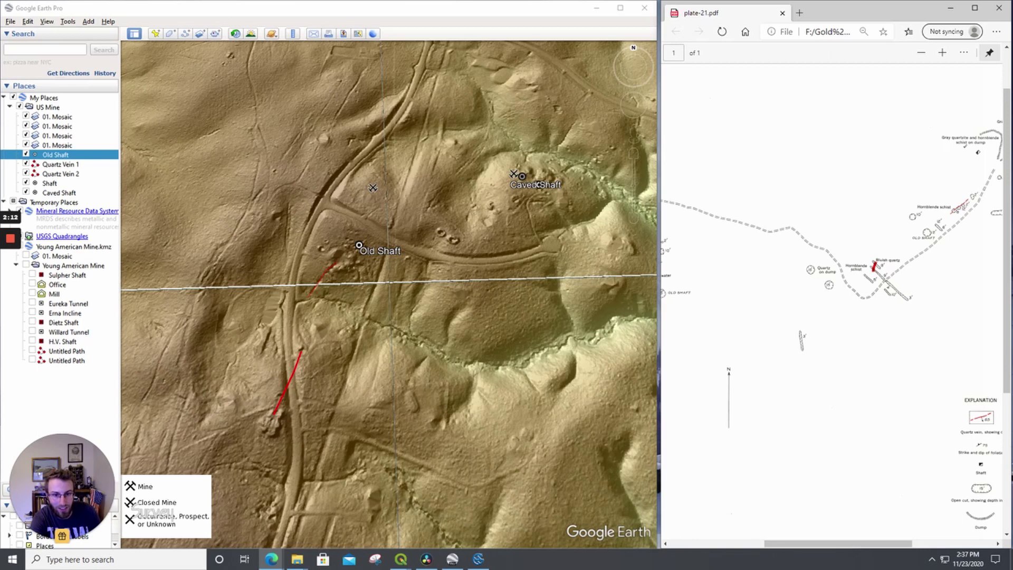
{"action": "left_click_drag", "start_coordinate": [389, 294], "coordinate": [329, 324]}
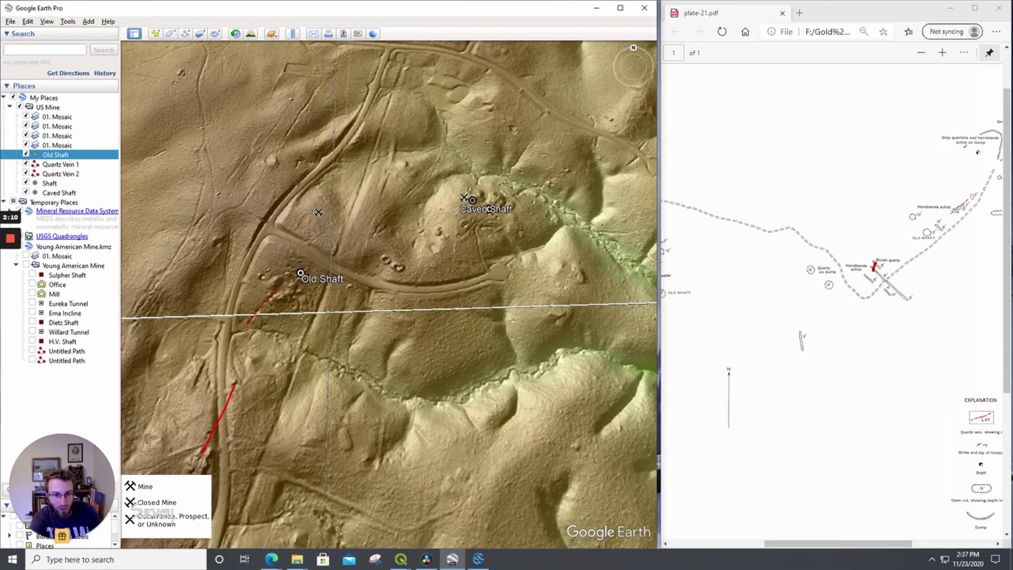
{"action": "left_click_drag", "start_coordinate": [839, 543], "coordinate": [920, 543]}
{"action": "scroll", "coordinate": [834, 300], "scroll_direction": "up", "scroll_amount": 1}
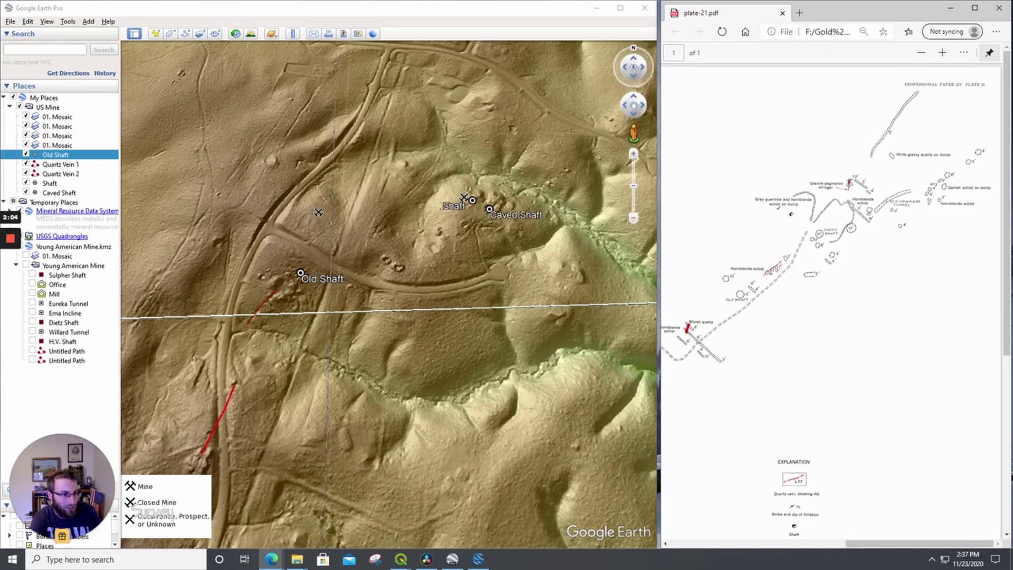
{"action": "scroll", "coordinate": [500, 182], "scroll_direction": "up", "scroll_amount": 3}
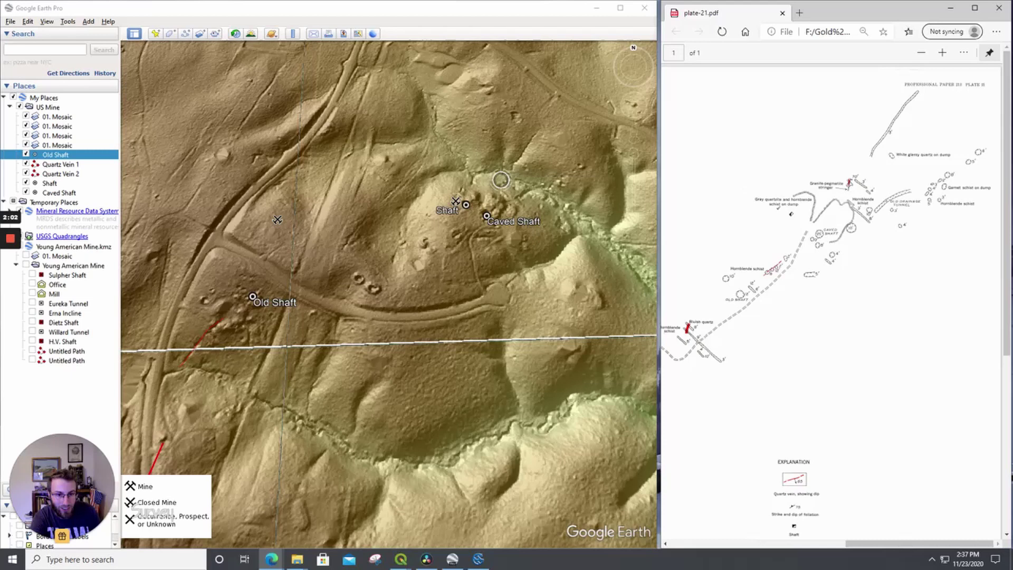
{"action": "scroll", "coordinate": [481, 232], "scroll_direction": "up", "scroll_amount": 2}
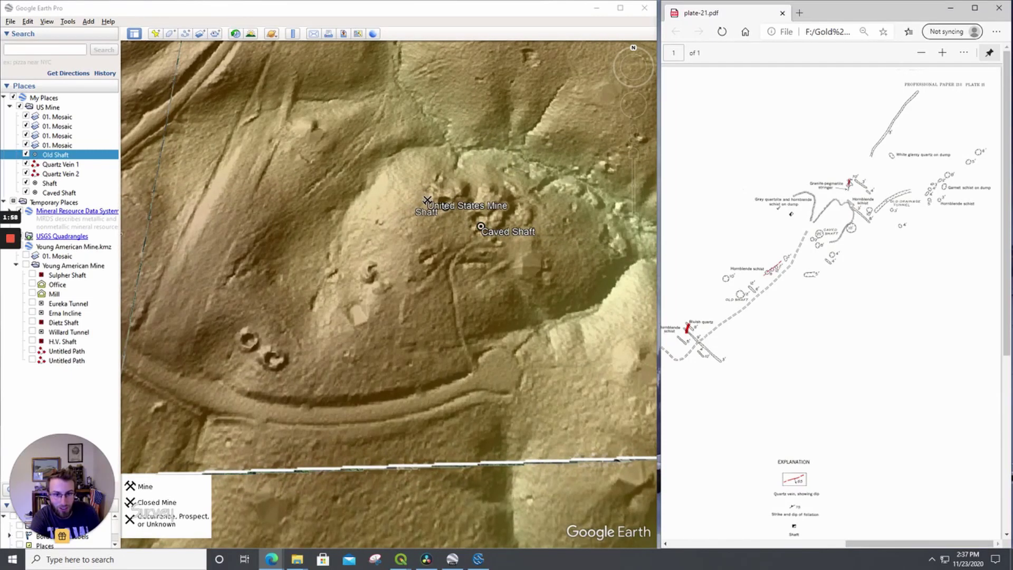
{"action": "left_click_drag", "start_coordinate": [445, 207], "coordinate": [287, 298]}
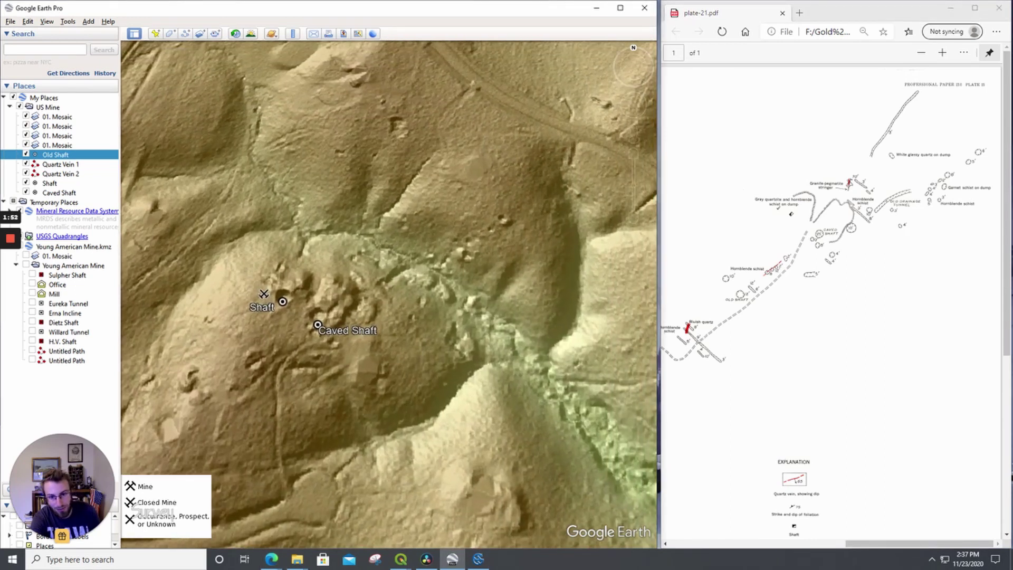
{"action": "key", "text": "alt+Tab"}
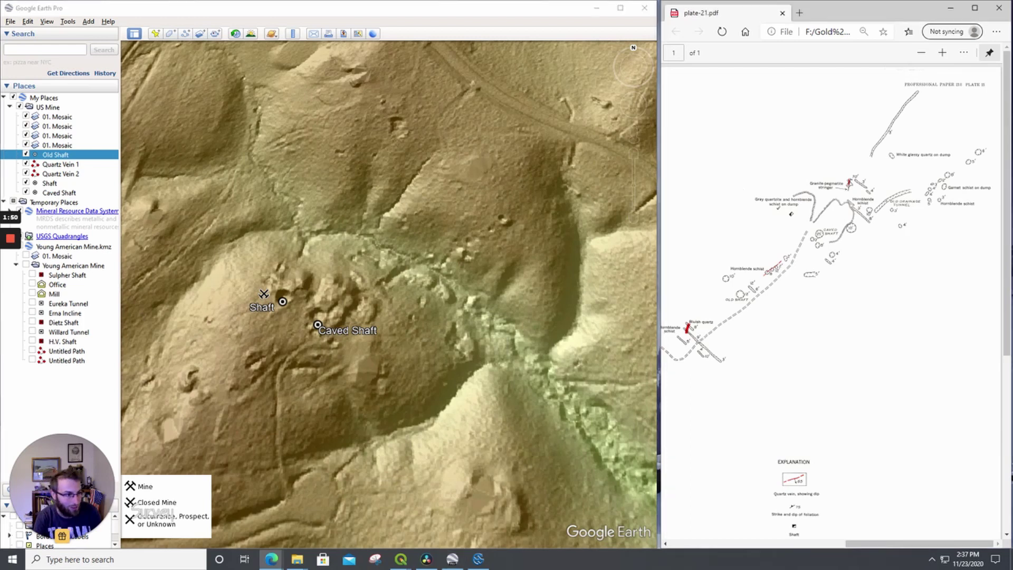
Examine the terrain from the Caved Shaft hill to Old Shaft, both quartz veins and the ground south of them for further workings.
{"action": "left_click_drag", "start_coordinate": [389, 370], "coordinate": [483, 238]}
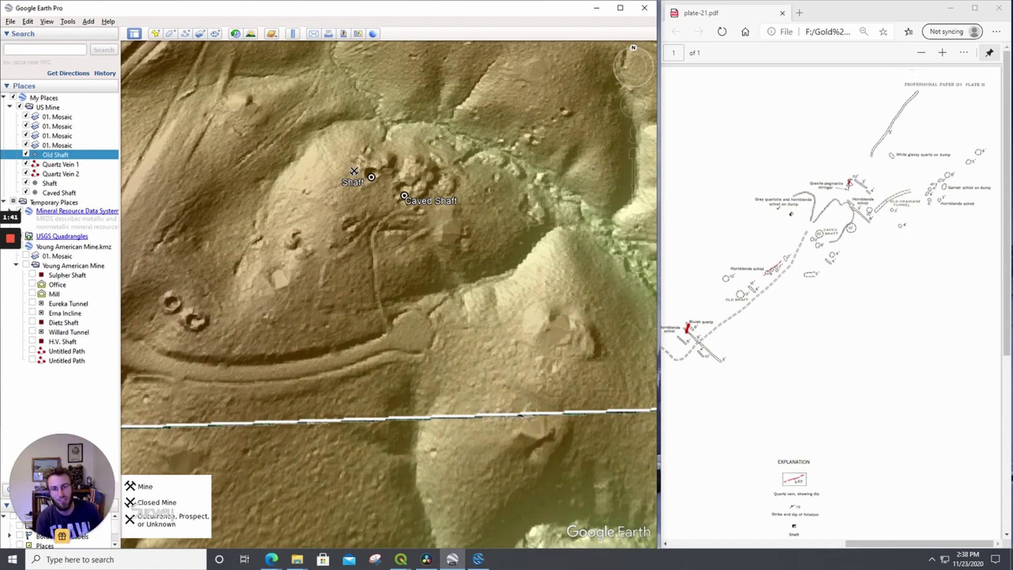
{"action": "scroll", "coordinate": [328, 319], "scroll_direction": "down", "scroll_amount": 3}
{"action": "left_click_drag", "start_coordinate": [328, 319], "coordinate": [467, 259]}
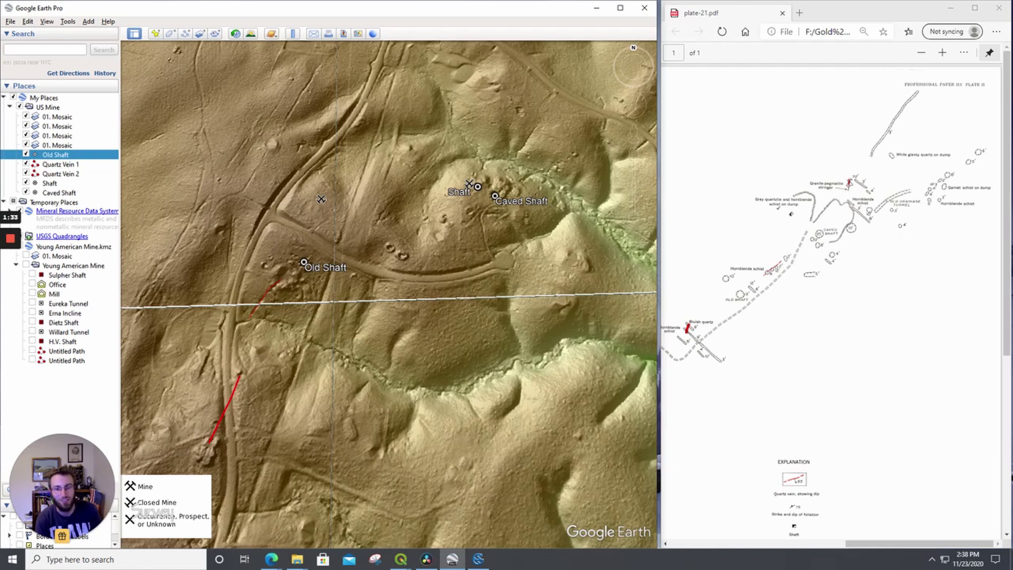
{"action": "left_click_drag", "start_coordinate": [327, 343], "coordinate": [446, 223]}
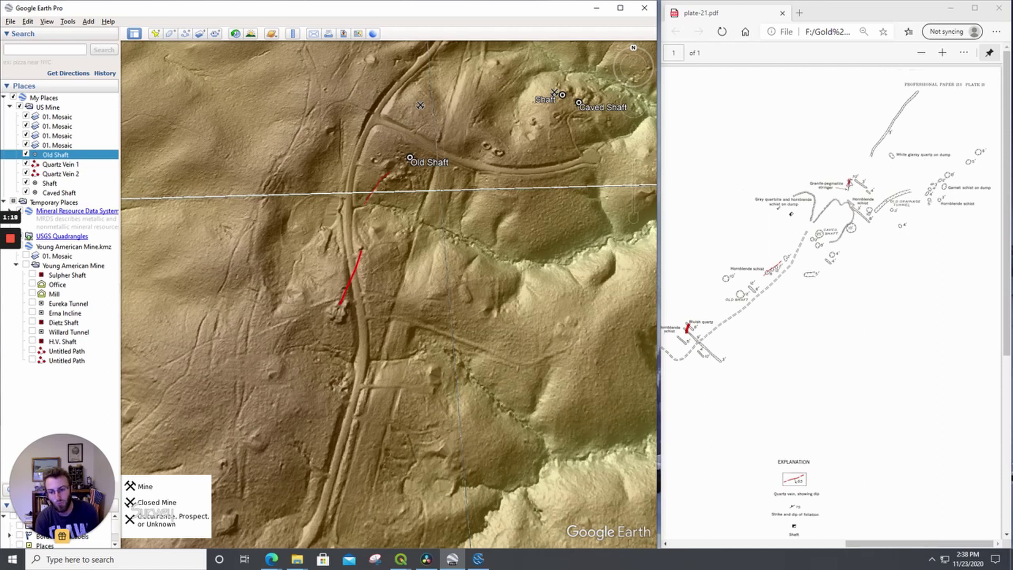
{"action": "left_click_drag", "start_coordinate": [389, 294], "coordinate": [360, 176]}
{"action": "scroll", "coordinate": [276, 264], "scroll_direction": "down", "scroll_amount": 3}
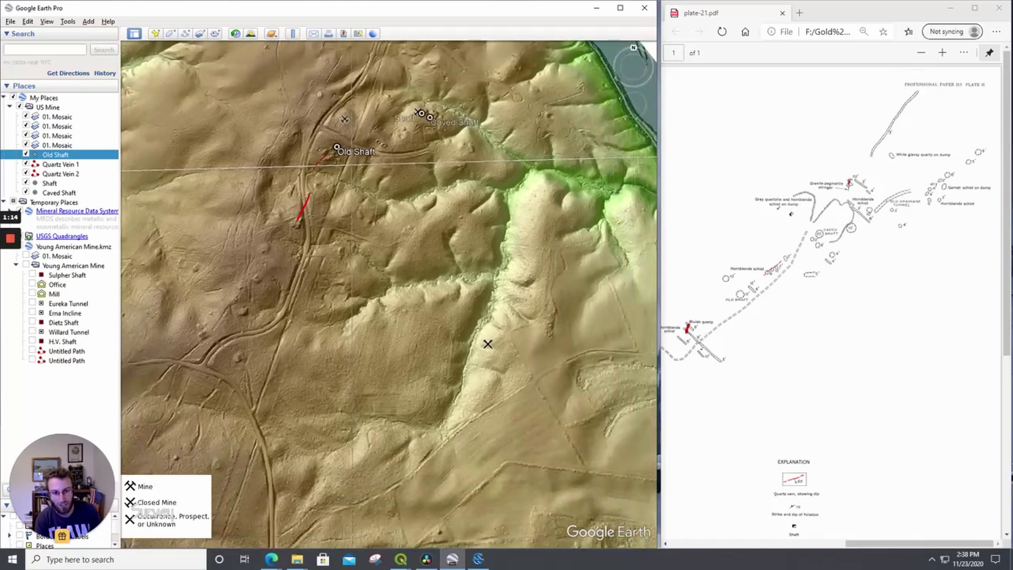
{"action": "left_click_drag", "start_coordinate": [276, 264], "coordinate": [379, 269]}
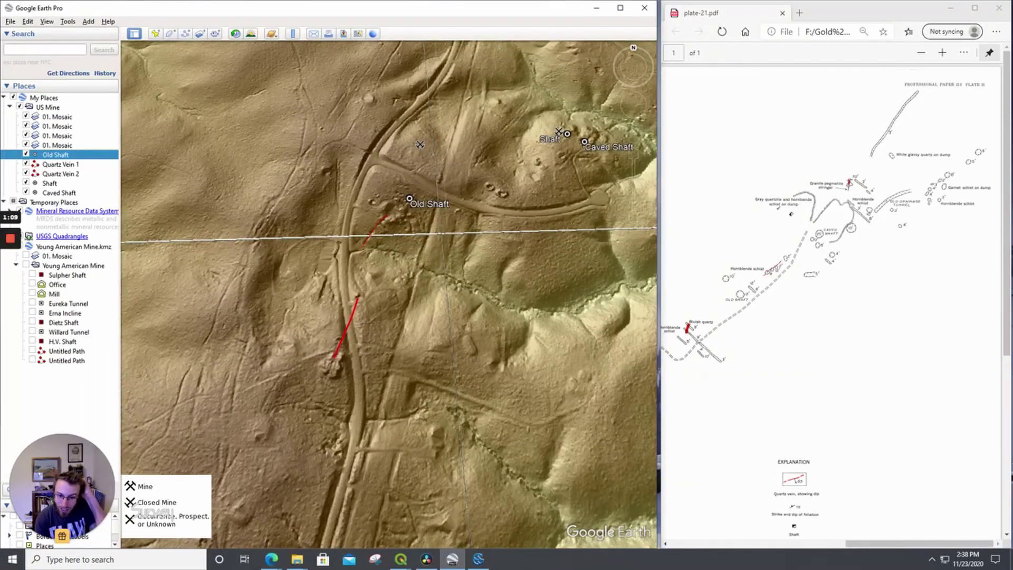
{"action": "left_click_drag", "start_coordinate": [379, 269], "coordinate": [335, 330]}
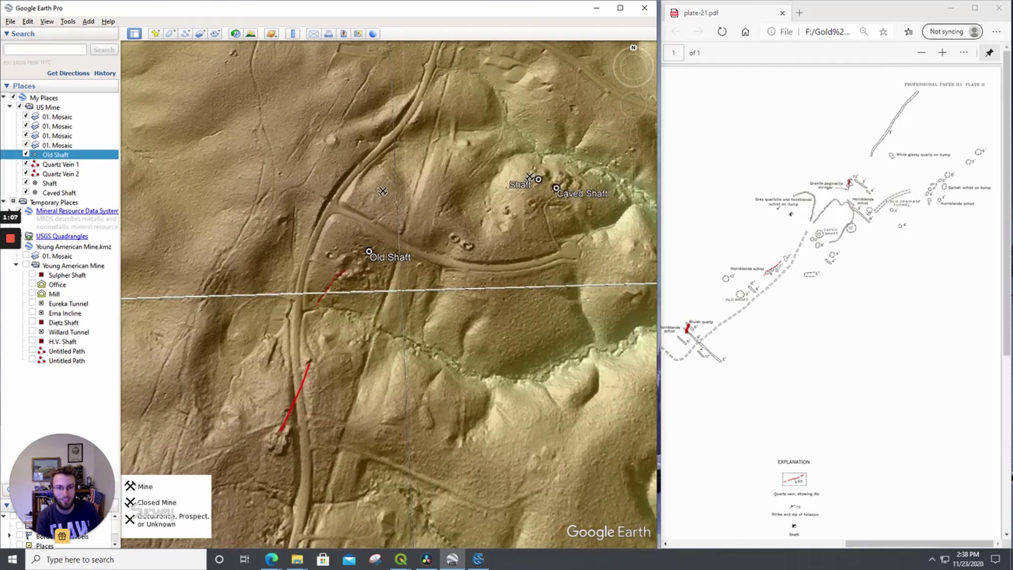